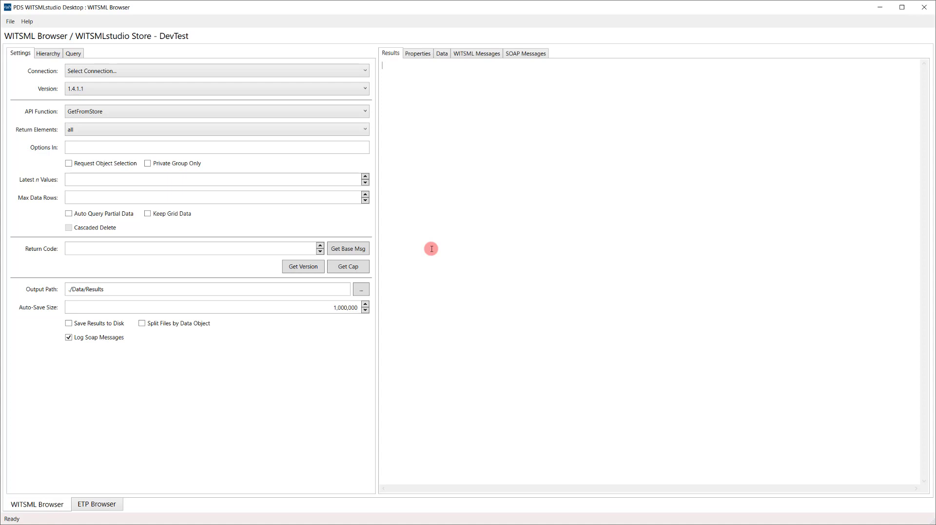
# - Connect the WITSML Browser to the saved WITSMLstudio Store - DevTest connection to load its capabilities
pyautogui.click(331, 73)
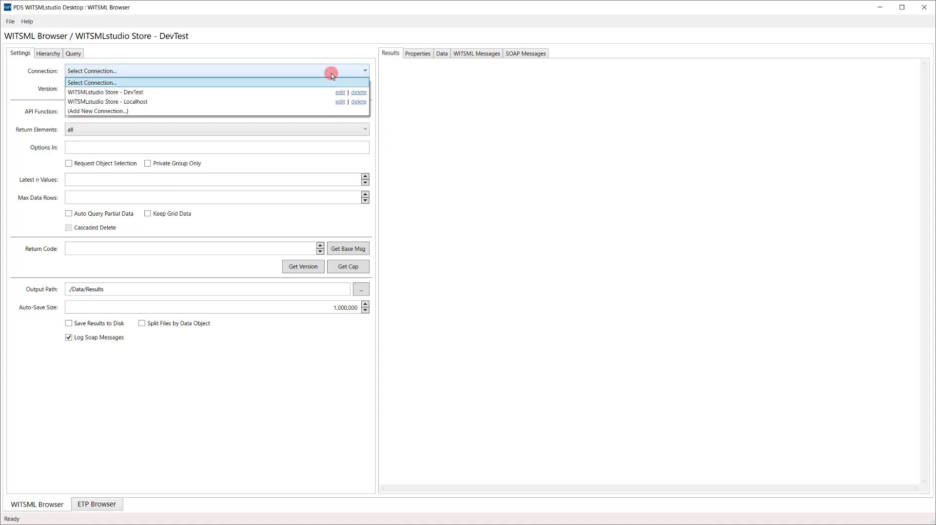
pyautogui.click(310, 93)
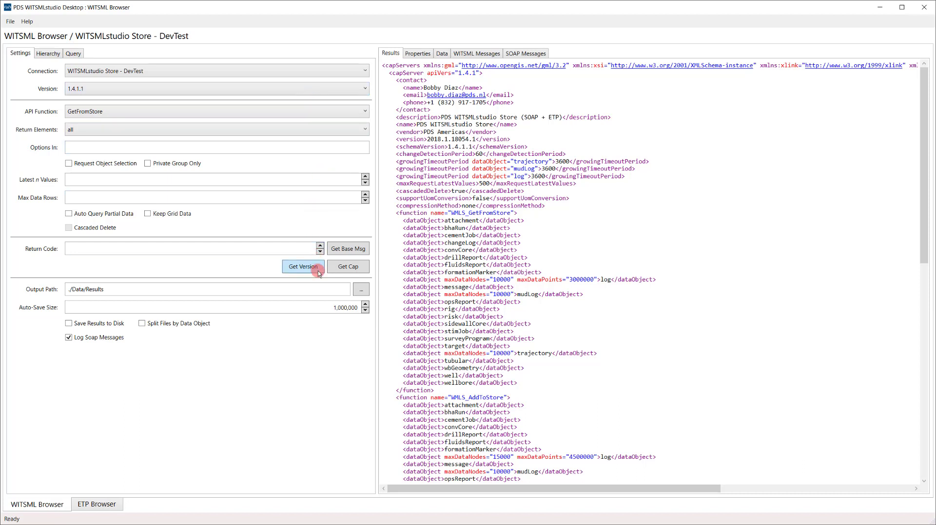
# - Retrieve the store's supported WITSML versions 1.3.1.1 and 1.4.1.1, then glance at the Help menu
pyautogui.click(304, 267)
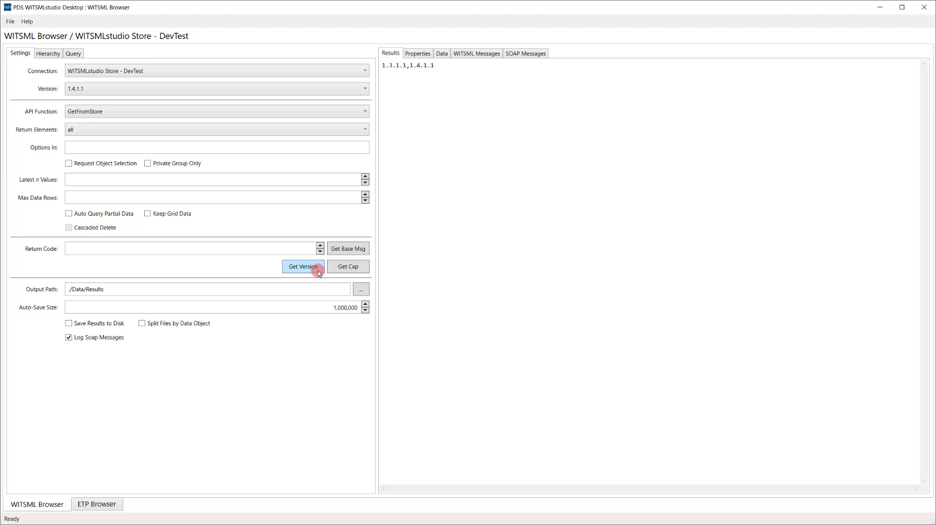
pyautogui.click(30, 23)
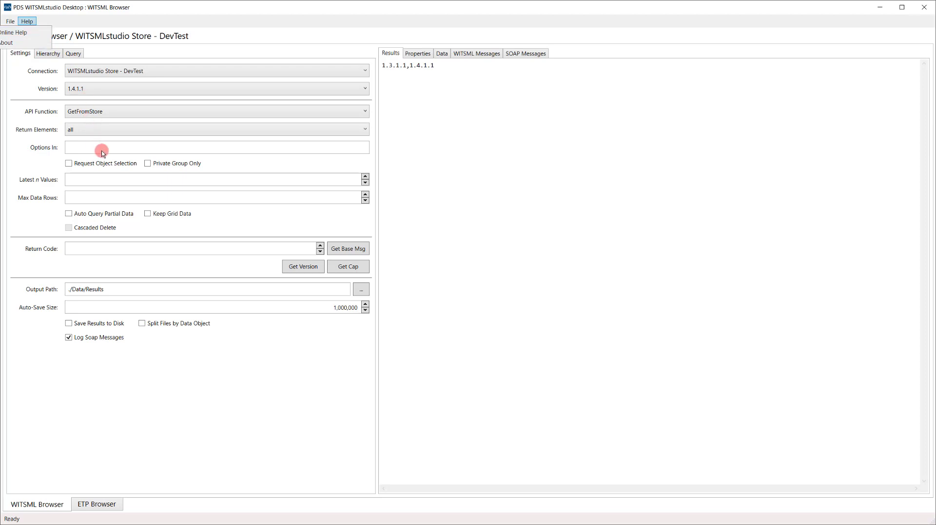
pyautogui.click(23, 93)
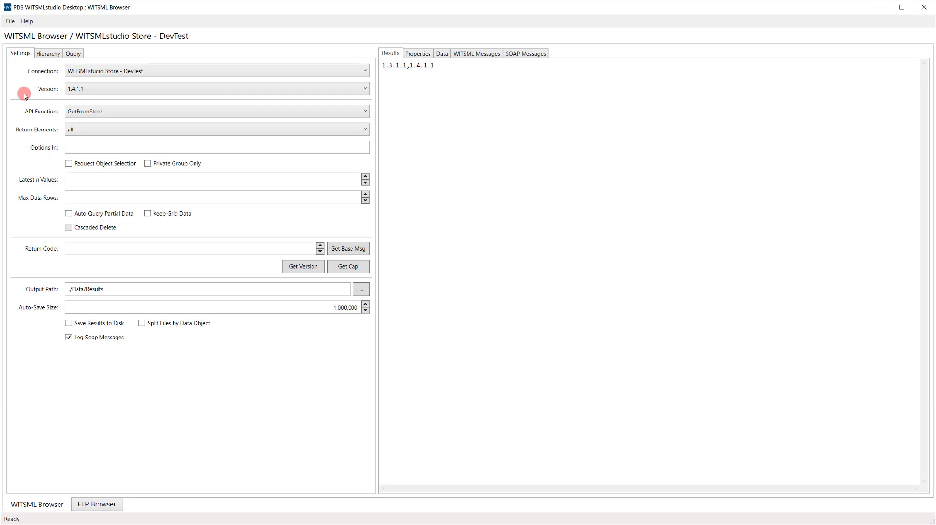
# - Filter the well hierarchy by the well name 'PDS Desktop'
pyautogui.click(48, 52)
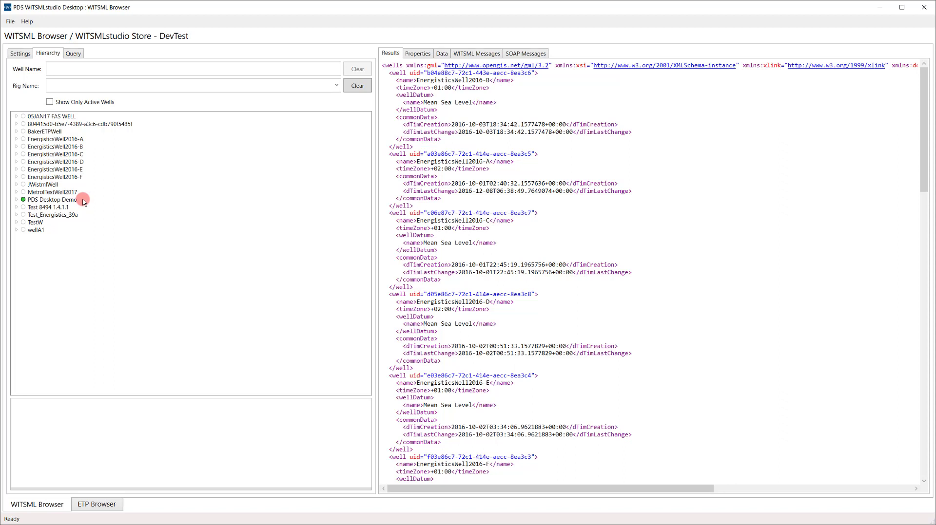
pyautogui.click(102, 74)
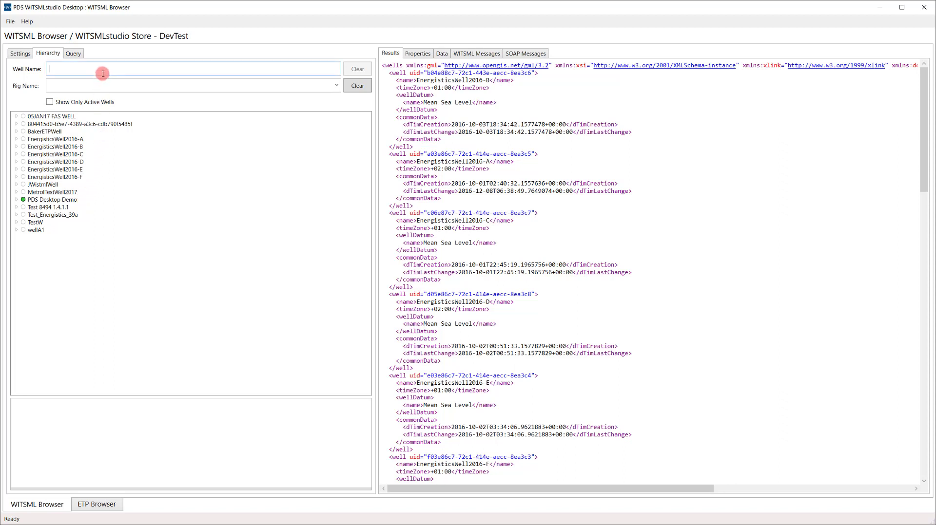
pyautogui.write('PDS Desktop')
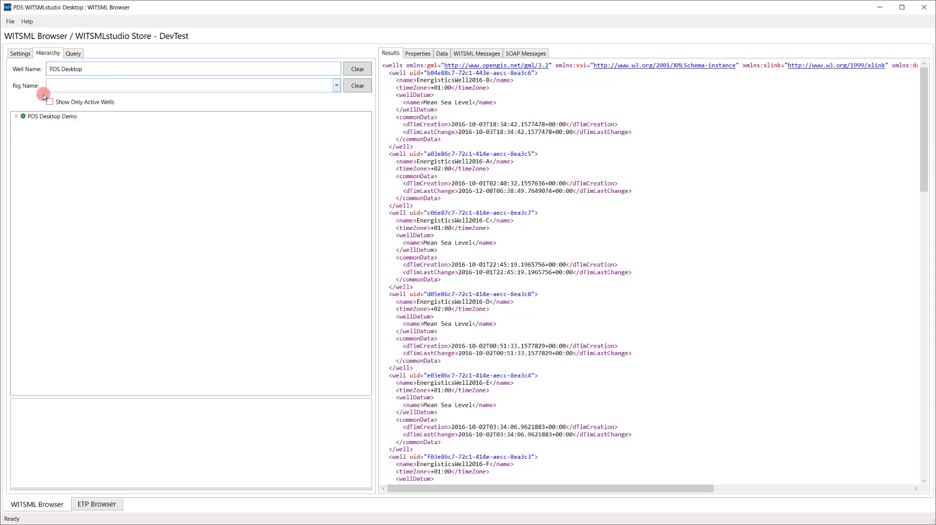
# - Expand PDS Desktop Demo > wellbore > log > Depth and select the Depth Log
pyautogui.click(15, 118)
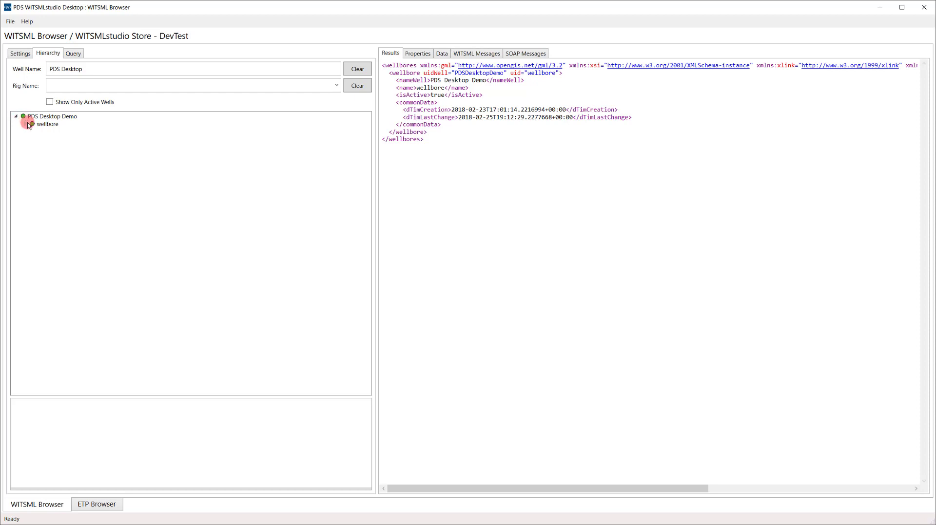
pyautogui.click(27, 124)
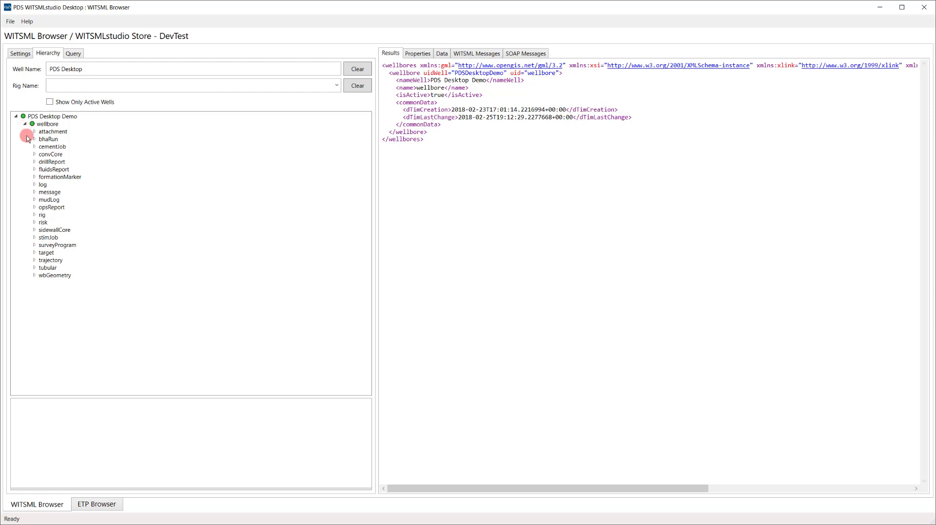
pyautogui.click(36, 186)
pyautogui.click(36, 186)
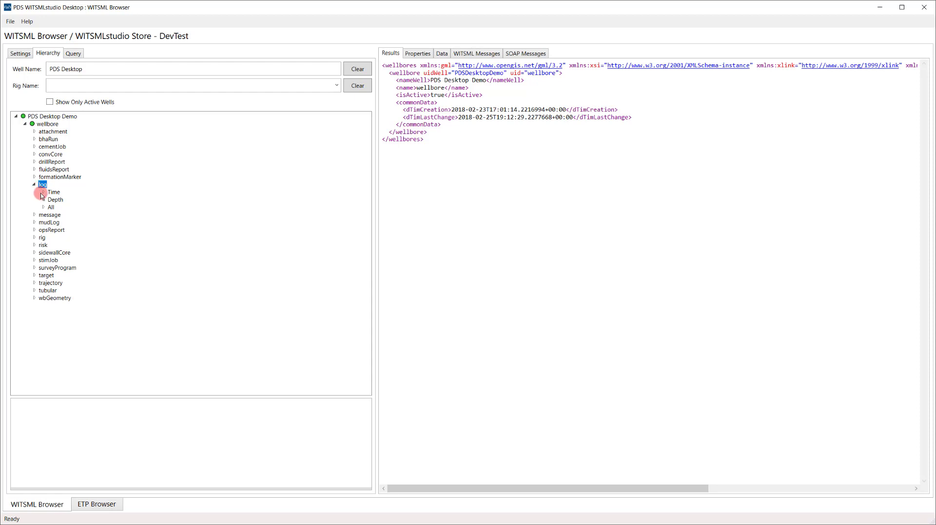
pyautogui.click(44, 200)
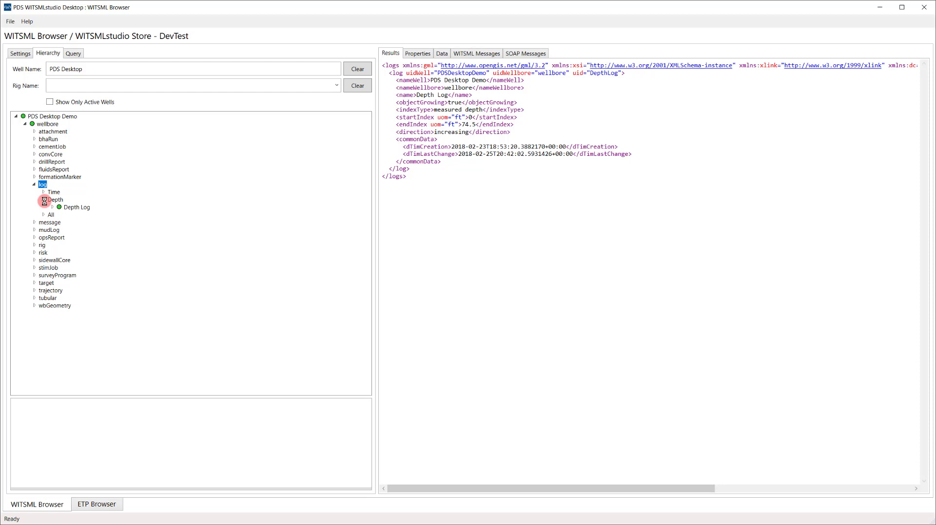
pyautogui.click(73, 207)
# - Get the Depth Log's header, then its details with Return Elements set to all, and scroll the results
pyautogui.rightClick(70, 209)
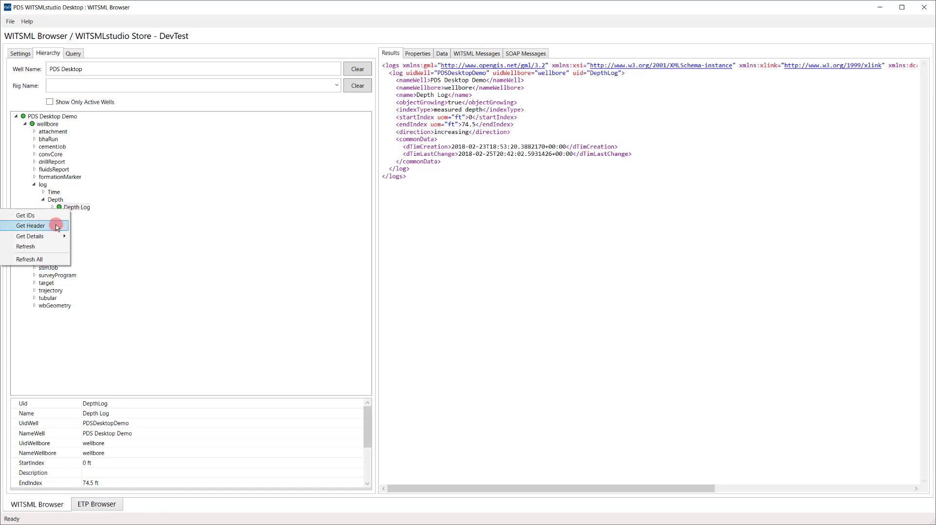
pyautogui.click(56, 225)
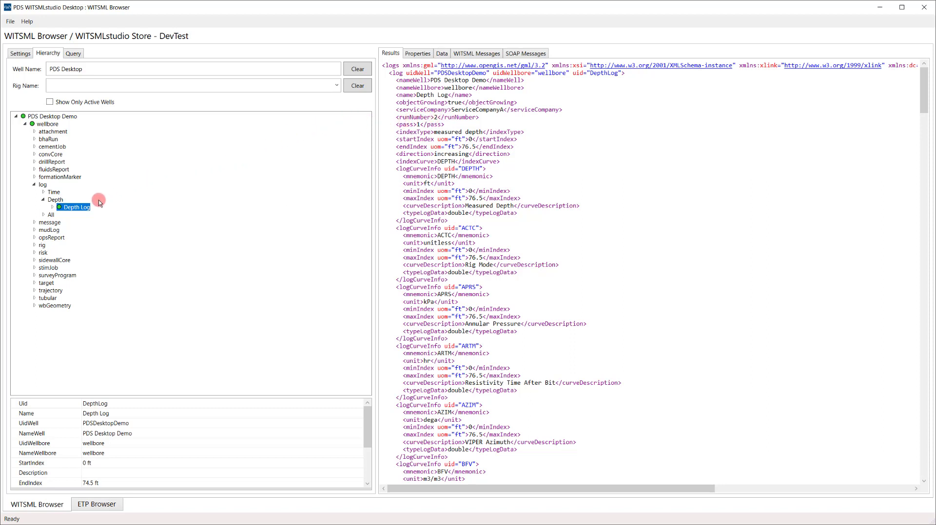
pyautogui.rightClick(81, 206)
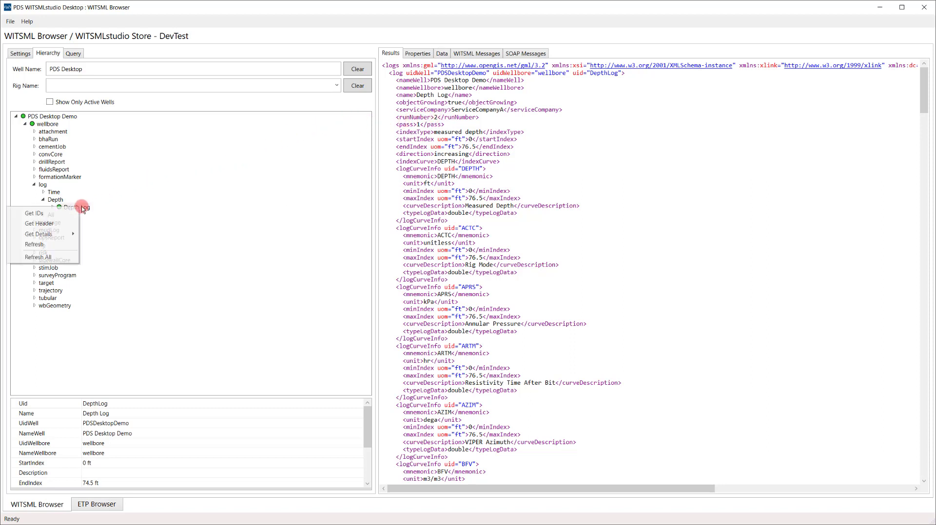
pyautogui.click(65, 235)
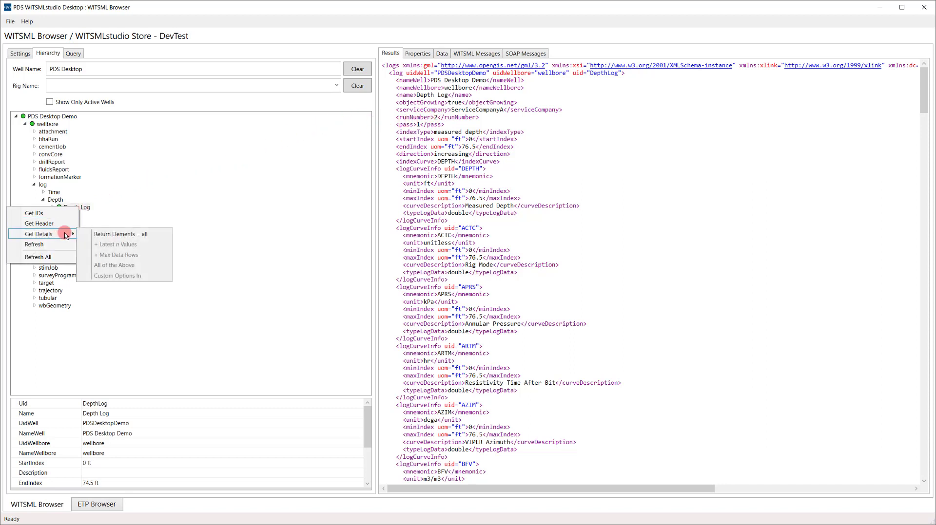
pyautogui.click(91, 235)
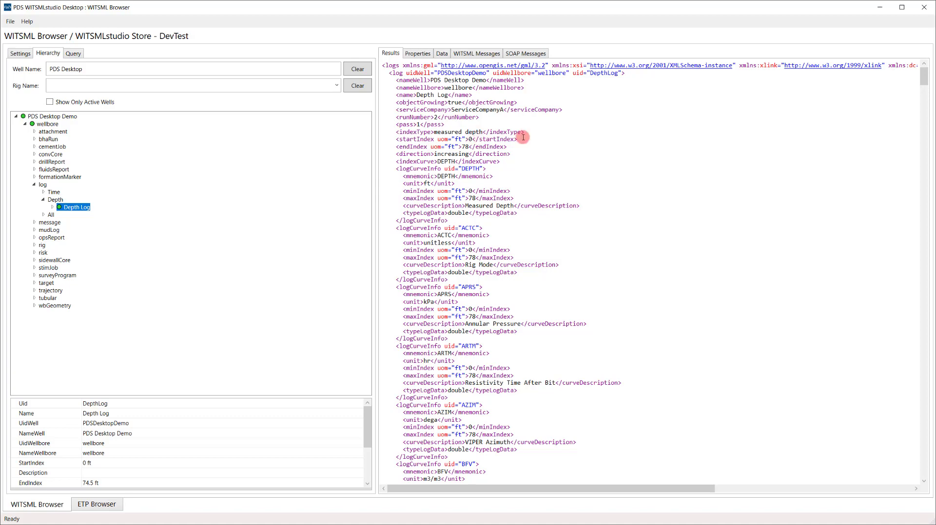
pyautogui.moveTo(925, 75); pyautogui.dragTo(928, 233)
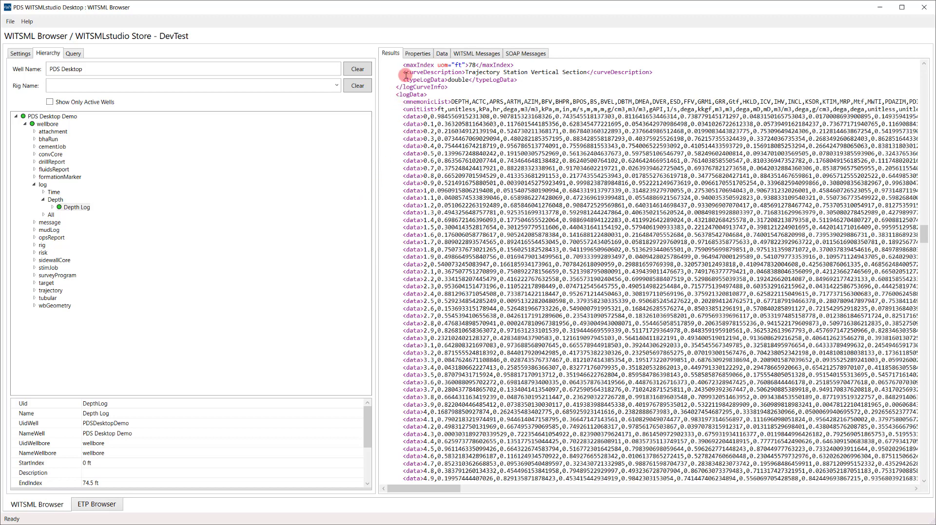
# - Check the Depth Log's Direction property, then view its DEPTH, ACTC, APRS, AZIM data as a table
pyautogui.click(418, 54)
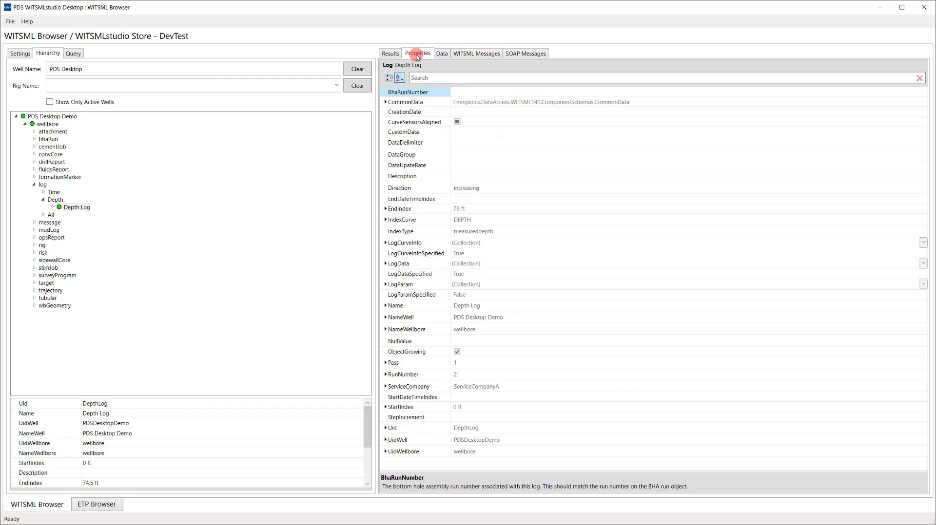
pyautogui.click(408, 189)
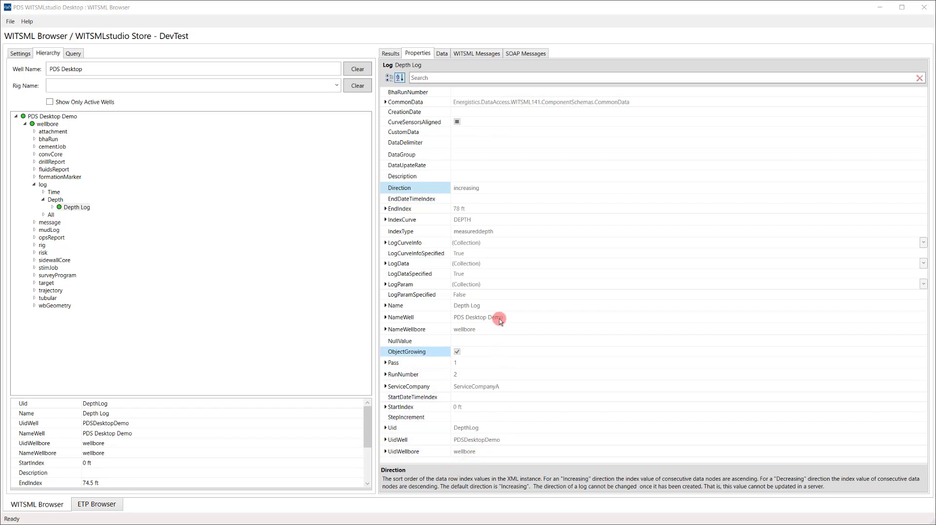
pyautogui.click(441, 55)
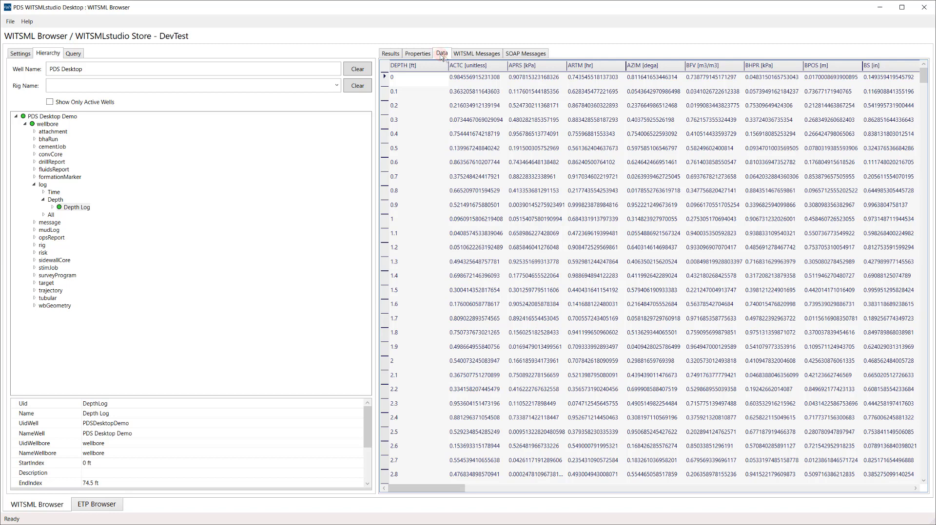
# - Show the WITSML message log with the GetVersion and GetCap requests and responses
pyautogui.click(444, 55)
pyautogui.click(464, 55)
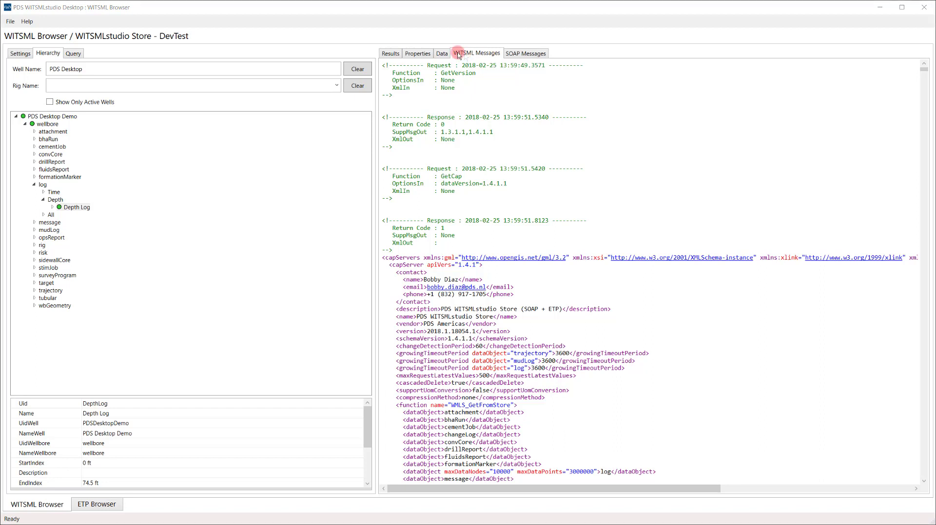
# - Show the raw SOAP envelope requests and responses exchanged with the store
pyautogui.click(514, 55)
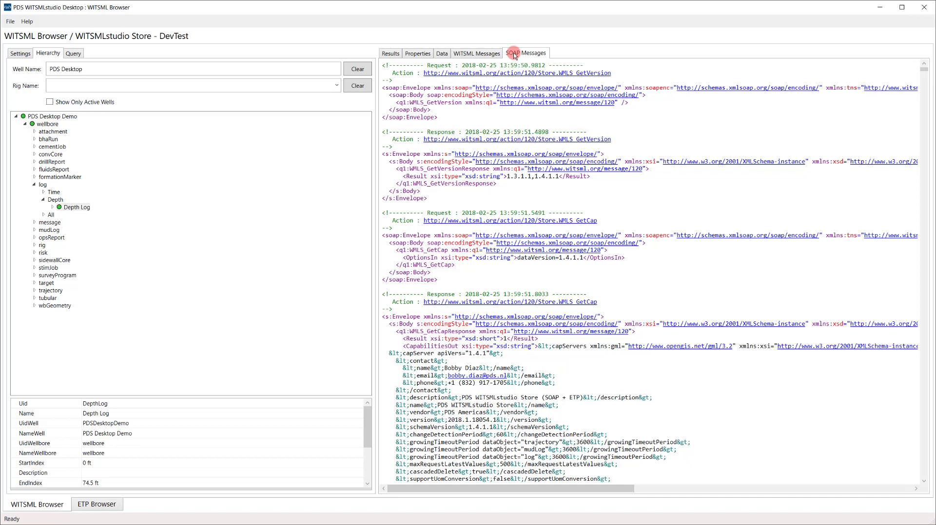
pyautogui.click(517, 56)
# - Display the logs XML query built for the DepthLog
pyautogui.click(81, 58)
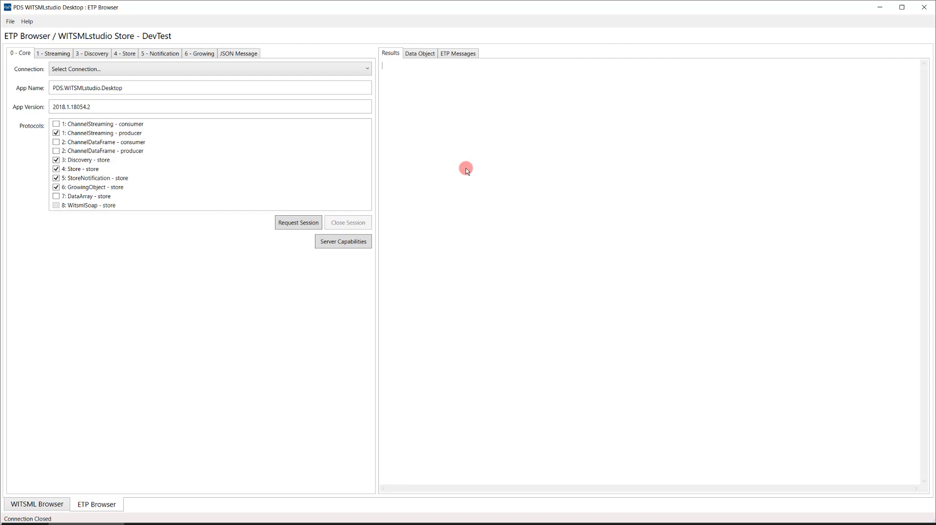
# - Start an ETP session using the WITSMLstudio Store - DevTest connection
pyautogui.click(261, 71)
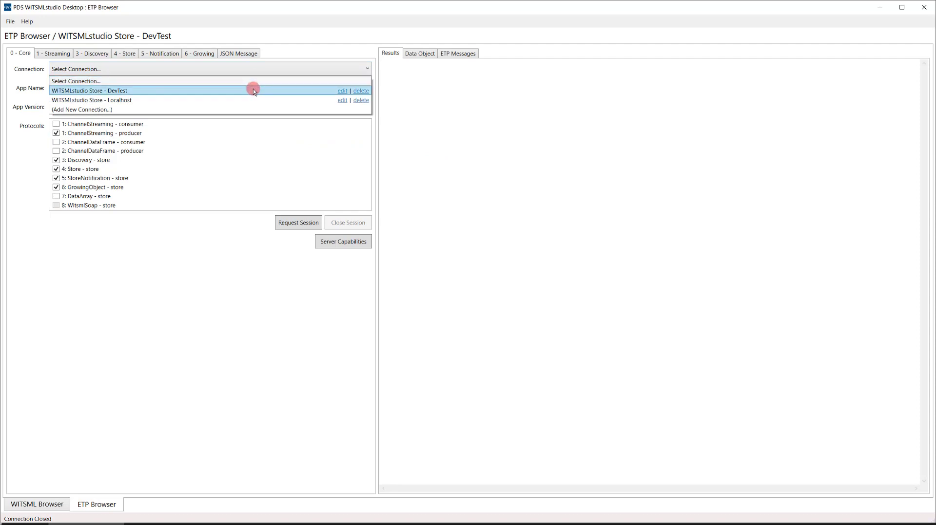
pyautogui.click(253, 89)
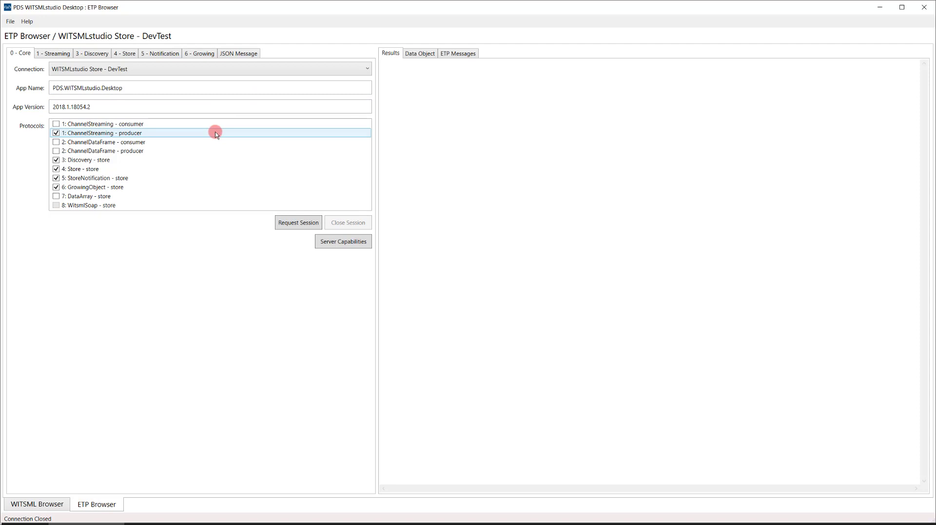
pyautogui.click(291, 221)
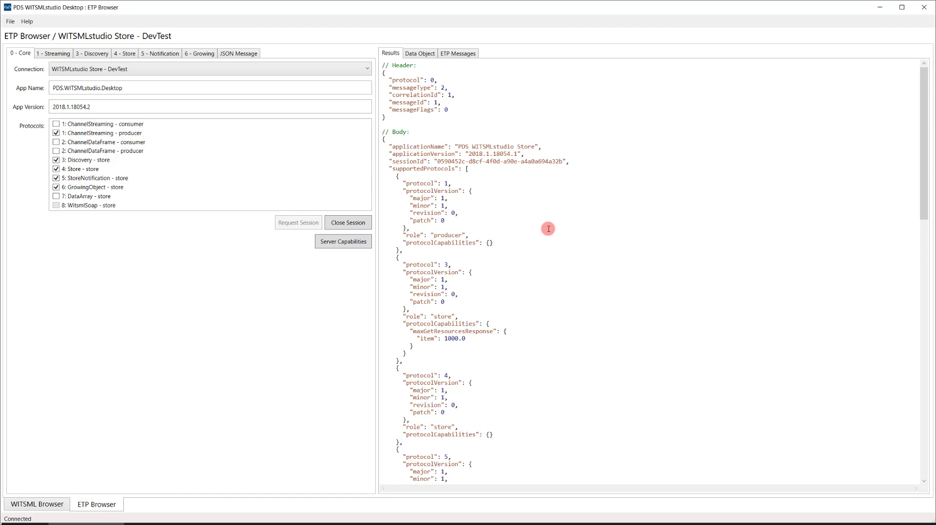
# - Scroll through the server capabilities in Results, then switch to the 3 - Discovery view
pyautogui.scroll(-14, 548, 229)
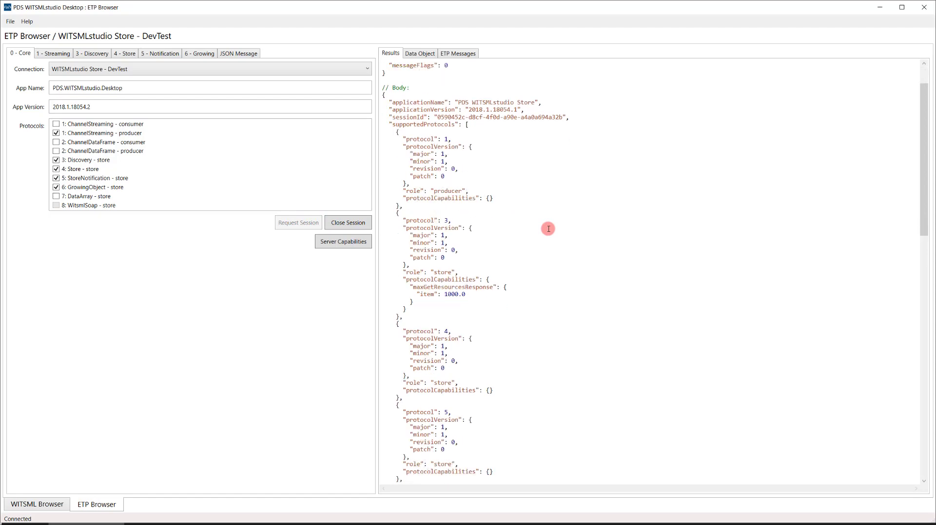
pyautogui.scroll(-15, 551, 234)
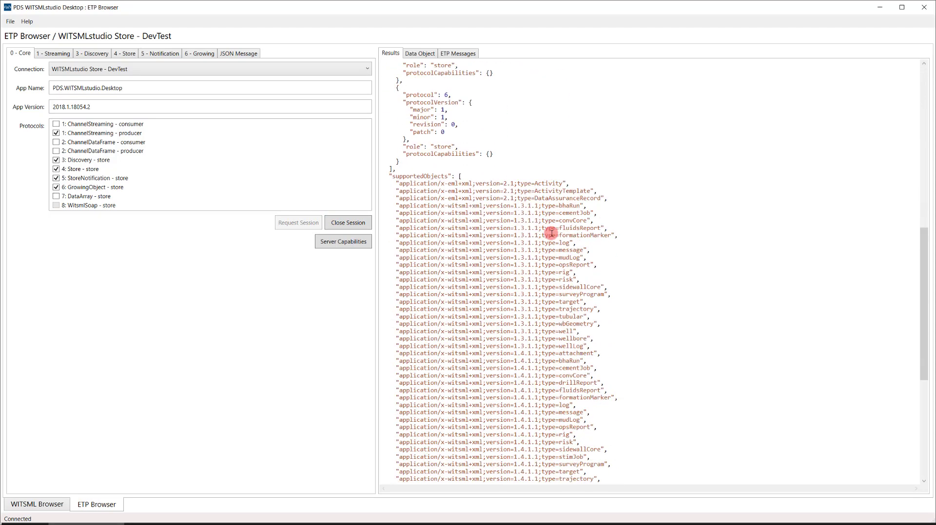
pyautogui.scroll(-3, 550, 235)
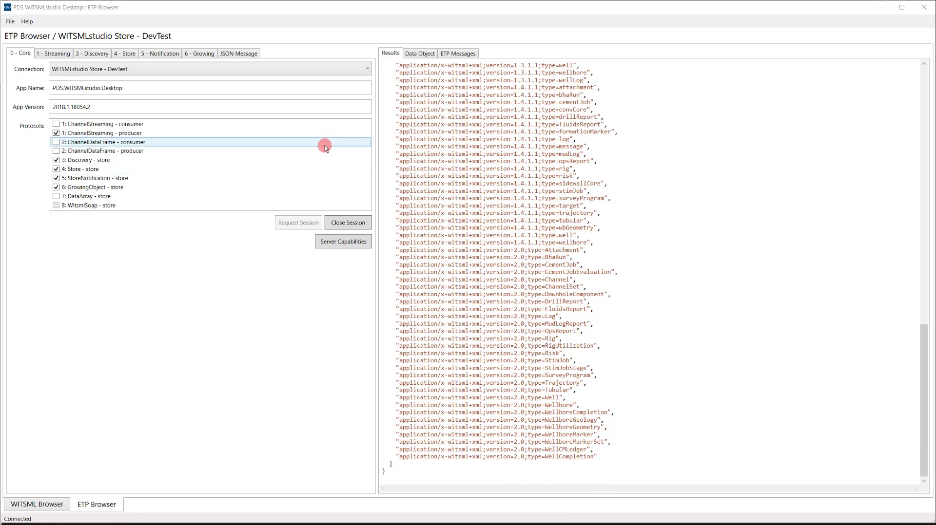
pyautogui.click(91, 56)
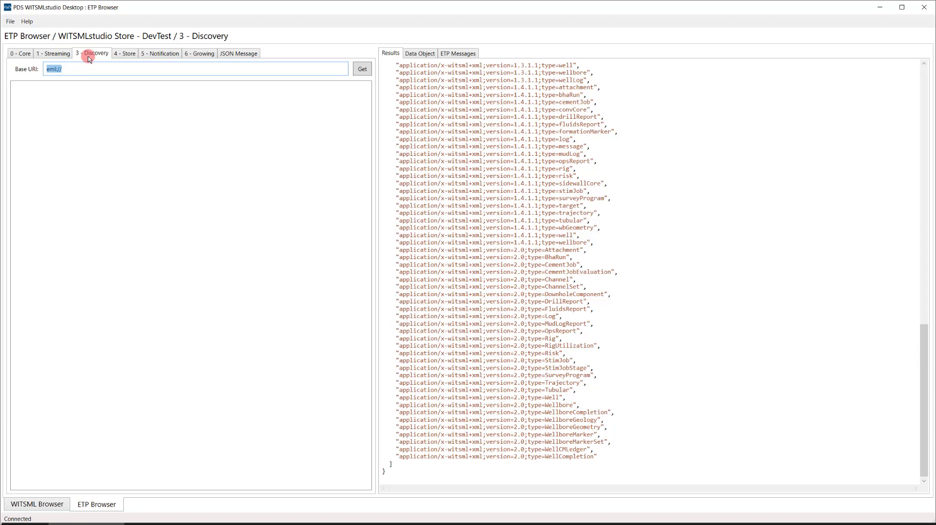
# - Get the root resources under eml:// and expand WITSML Store (2.0), ChannelSets (4) and Depth Channel Set
pyautogui.click(363, 70)
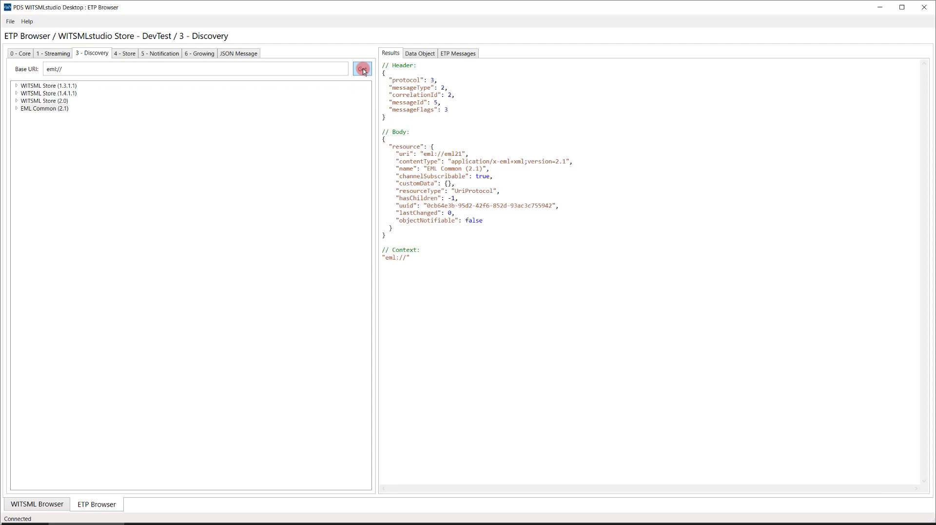
pyautogui.click(19, 107)
pyautogui.click(17, 102)
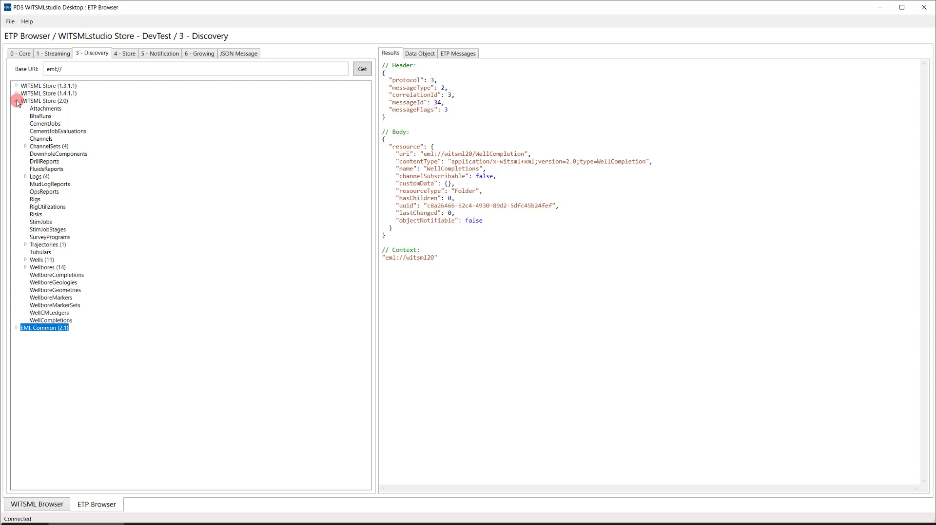
pyautogui.click(26, 147)
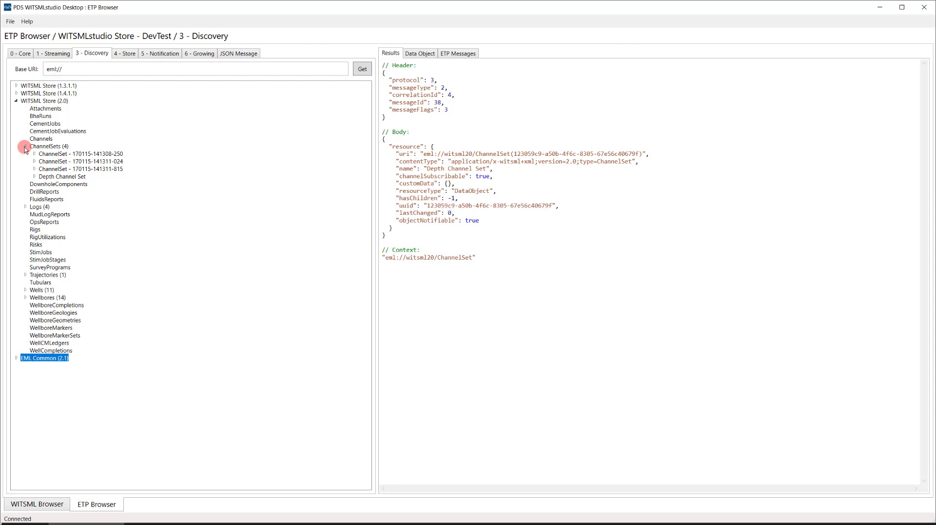
pyautogui.click(35, 176)
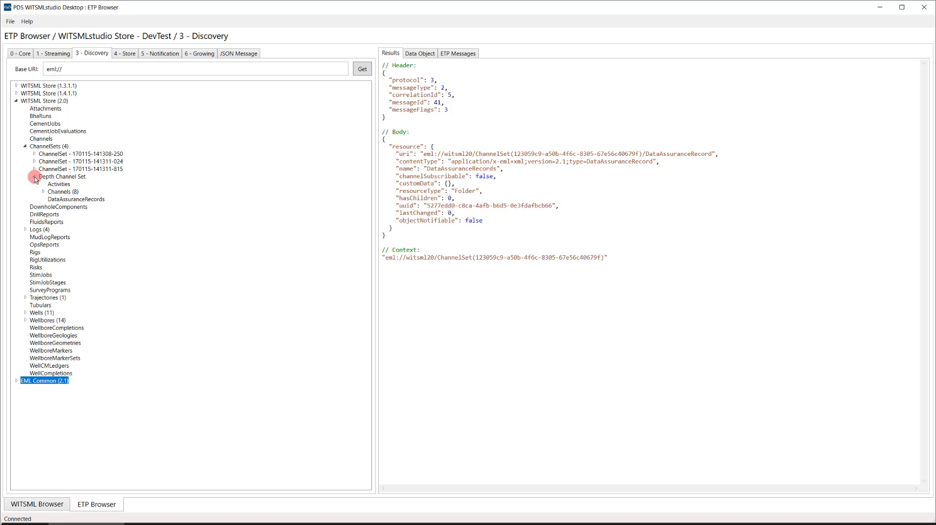
pyautogui.click(34, 176)
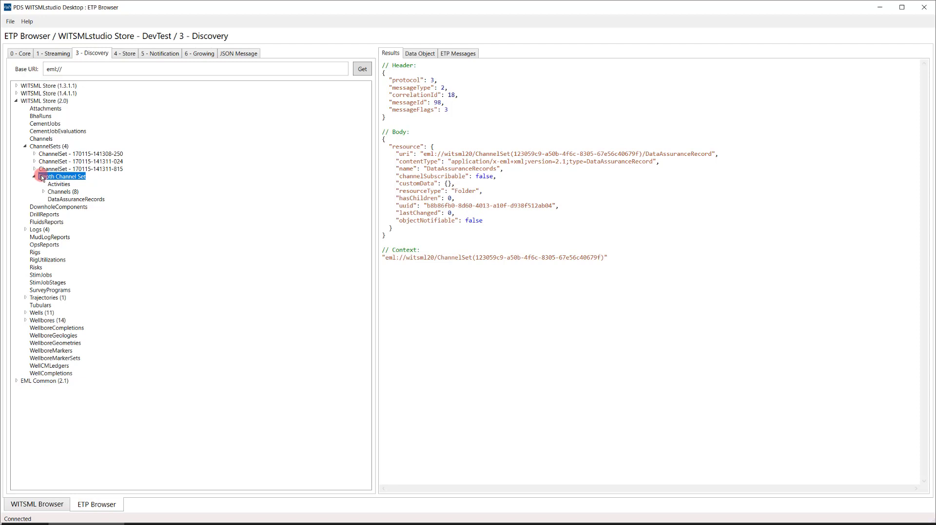
# - Fetch the Depth Channel Set with Get Object and view its XML in Data Object
pyautogui.rightClick(41, 177)
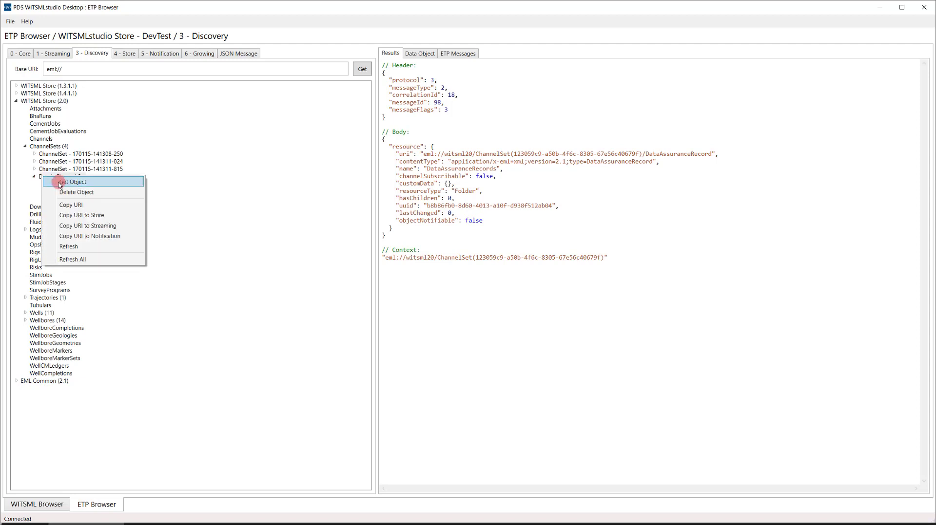
pyautogui.click(58, 184)
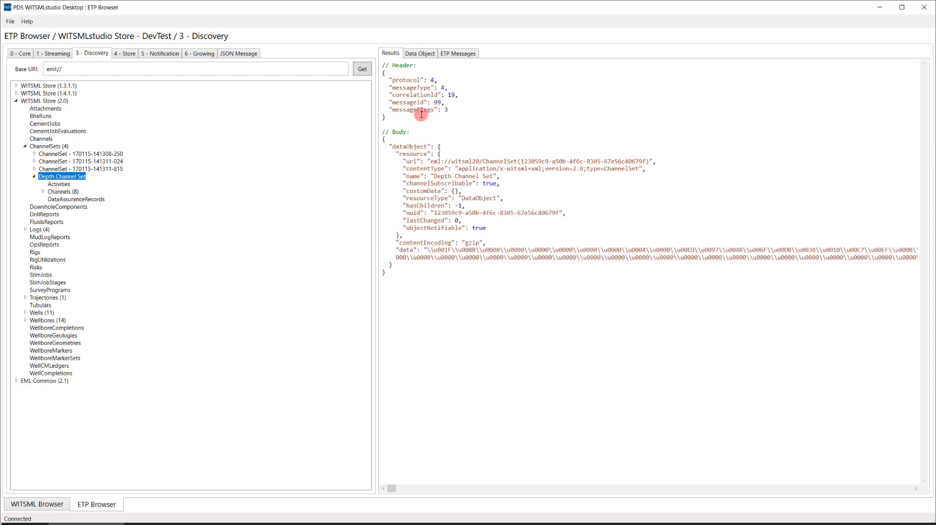
pyautogui.click(417, 56)
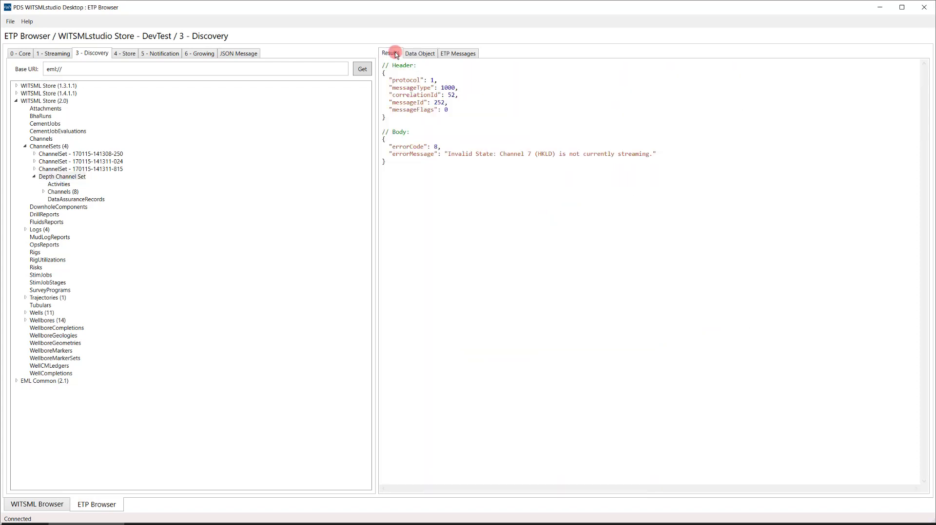
# - Copy the Depth Channel Set URI to Streaming, start the session and describe its channels
pyautogui.click(58, 178)
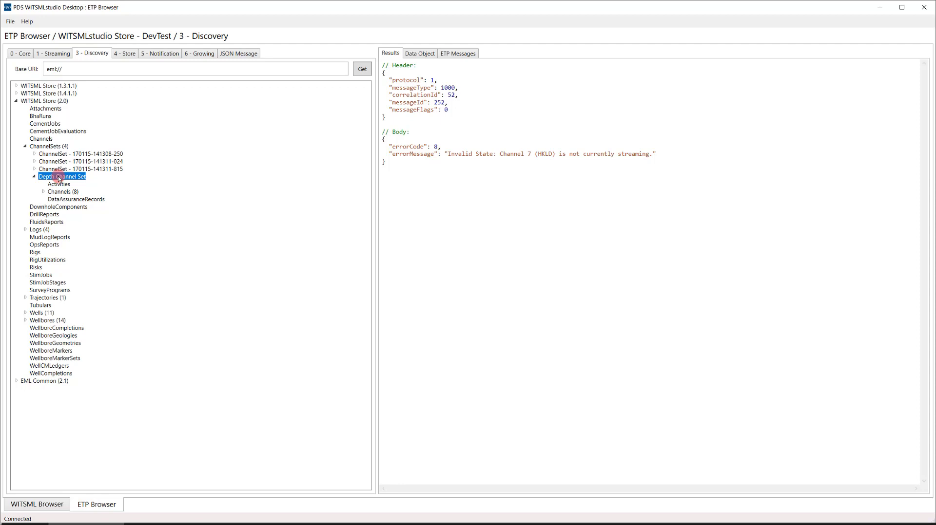
pyautogui.rightClick(59, 178)
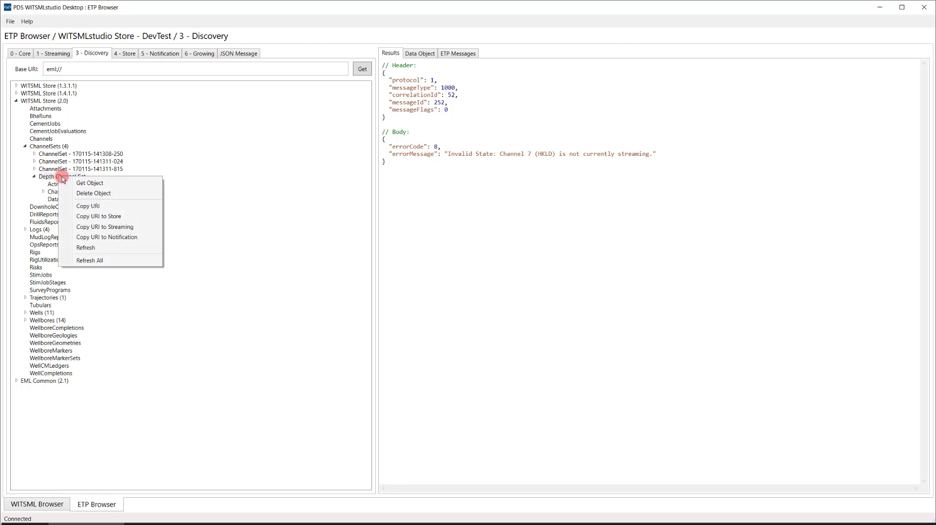
pyautogui.click(86, 227)
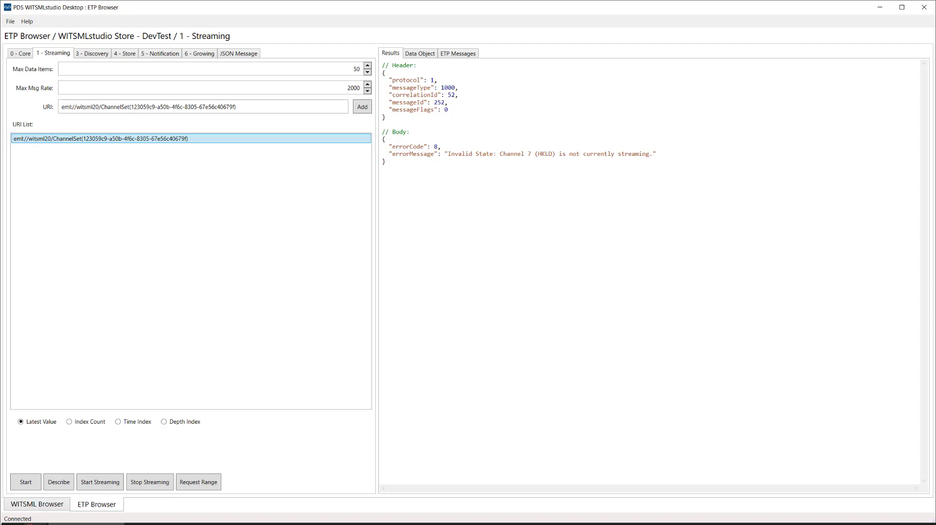
pyautogui.click(27, 482)
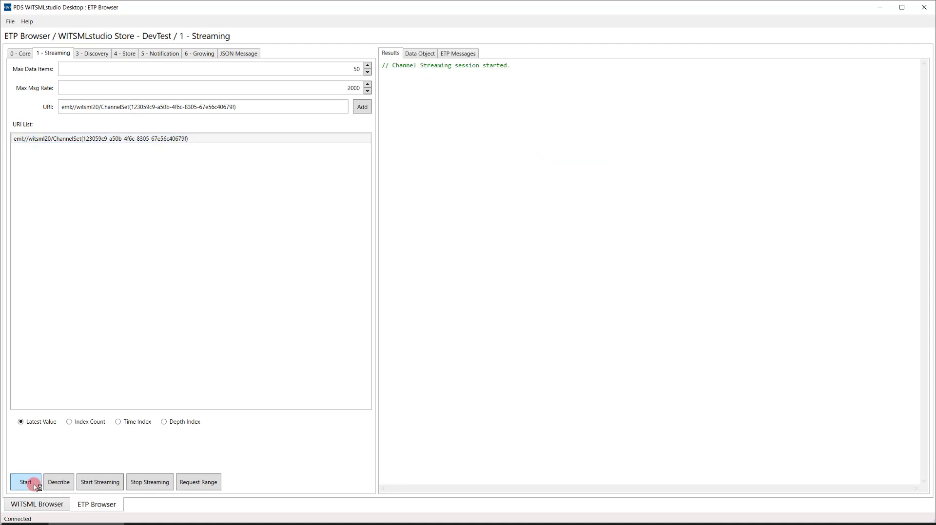
pyautogui.click(71, 486)
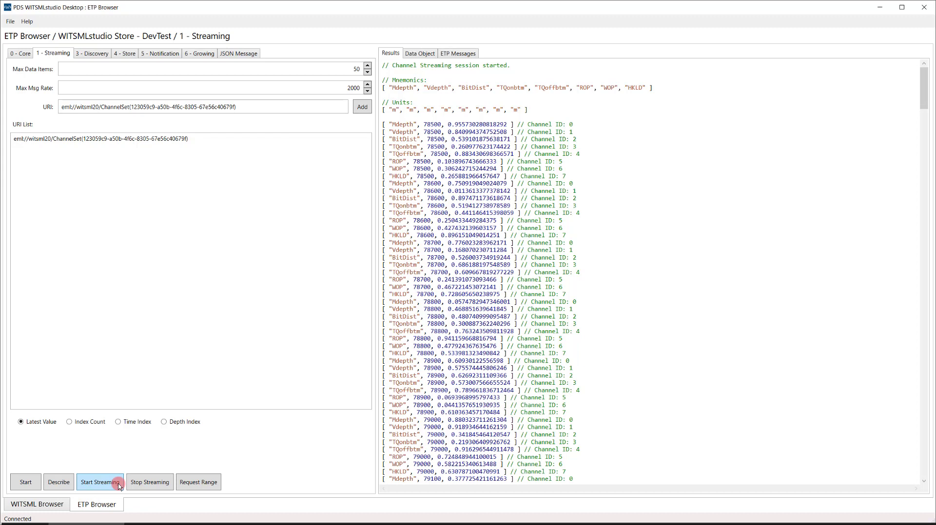
# - In Discovery, expand Wells (11) and copy well 1/3-K-5's URI to the Store view
pyautogui.click(103, 56)
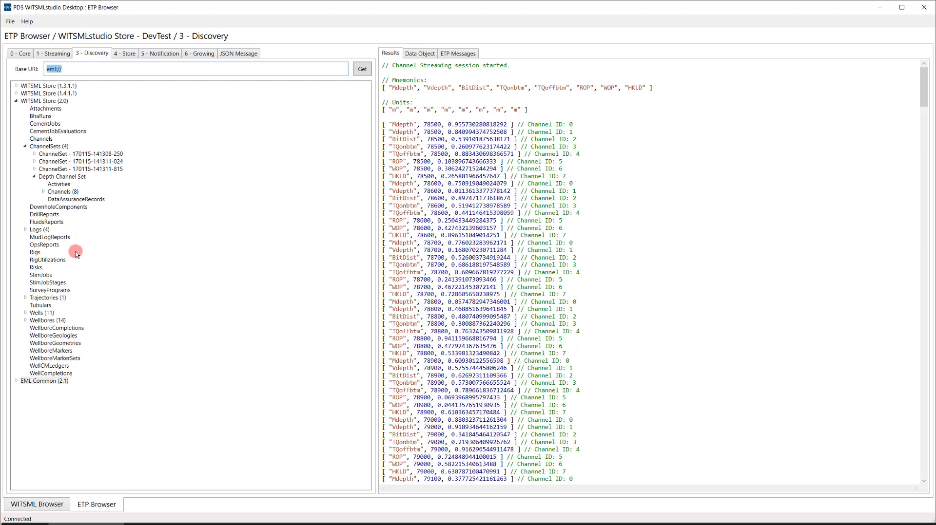
pyautogui.click(26, 314)
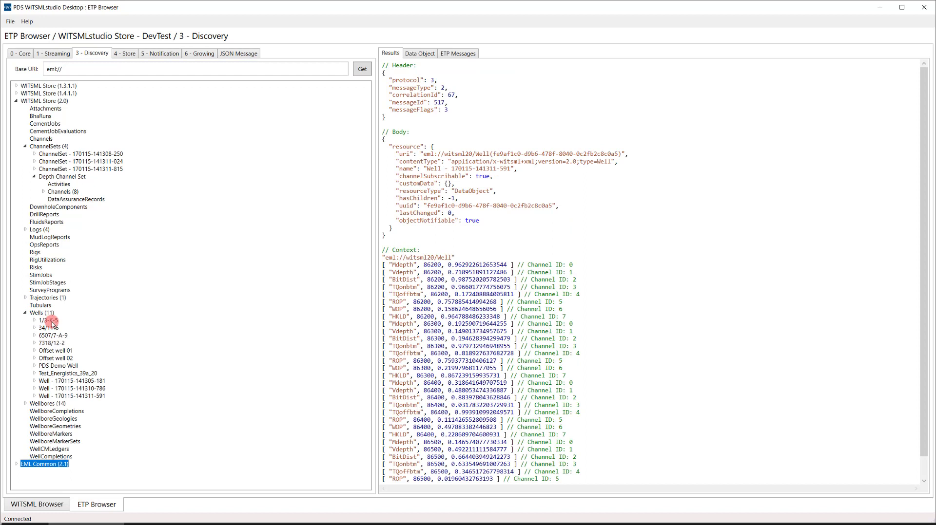
pyautogui.click(49, 321)
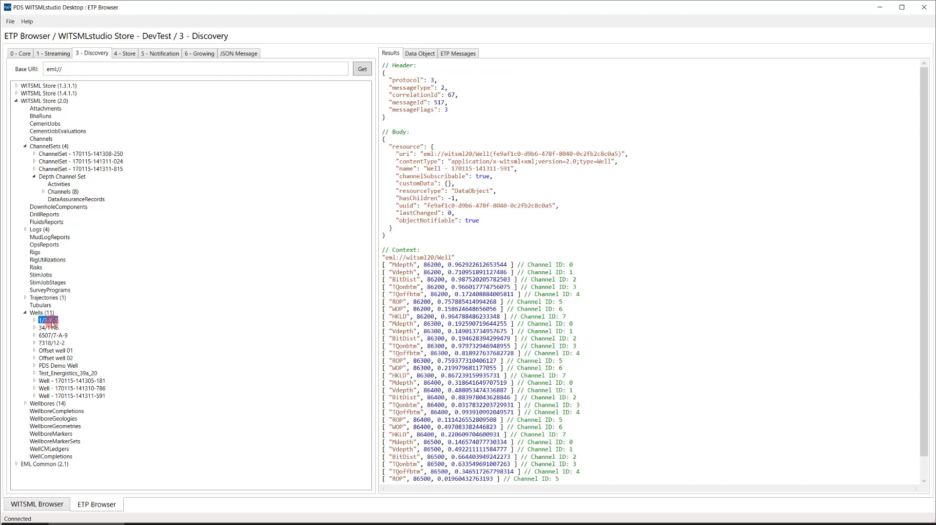
pyautogui.rightClick(52, 324)
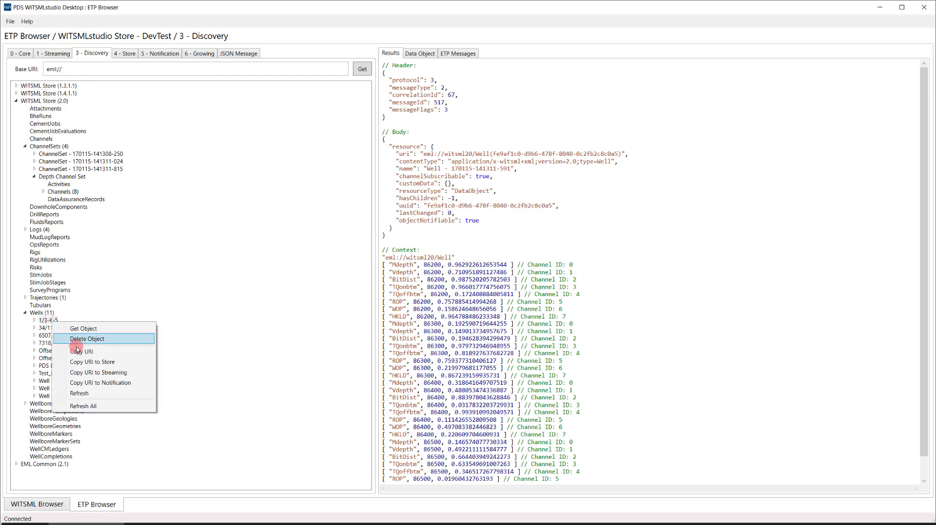
pyautogui.click(85, 363)
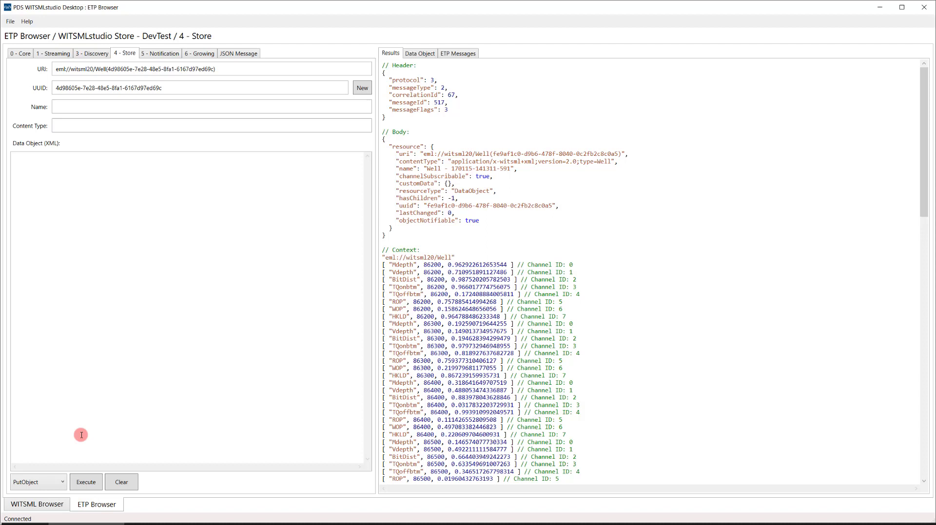
# - Run GetObject for well 1/3-K-5, view its XML, and return to the Discovery tree
pyautogui.click(62, 482)
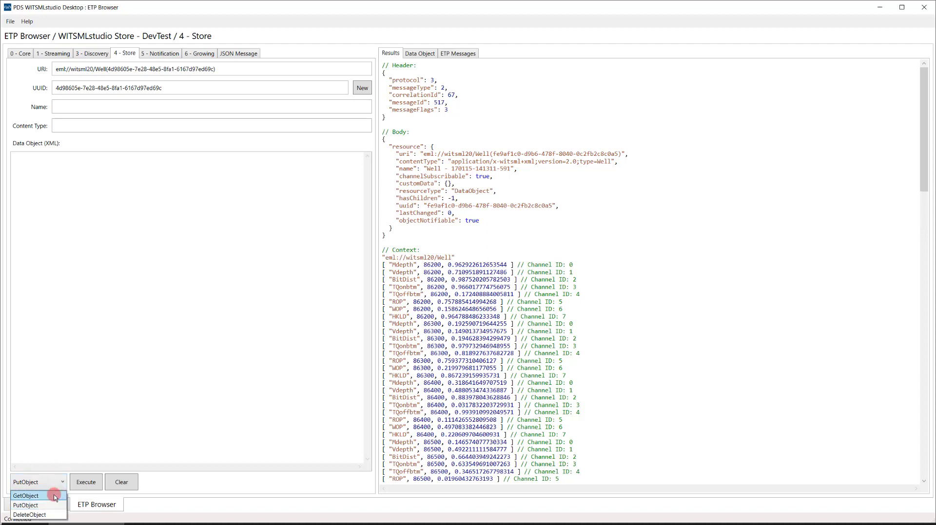
pyautogui.click(55, 496)
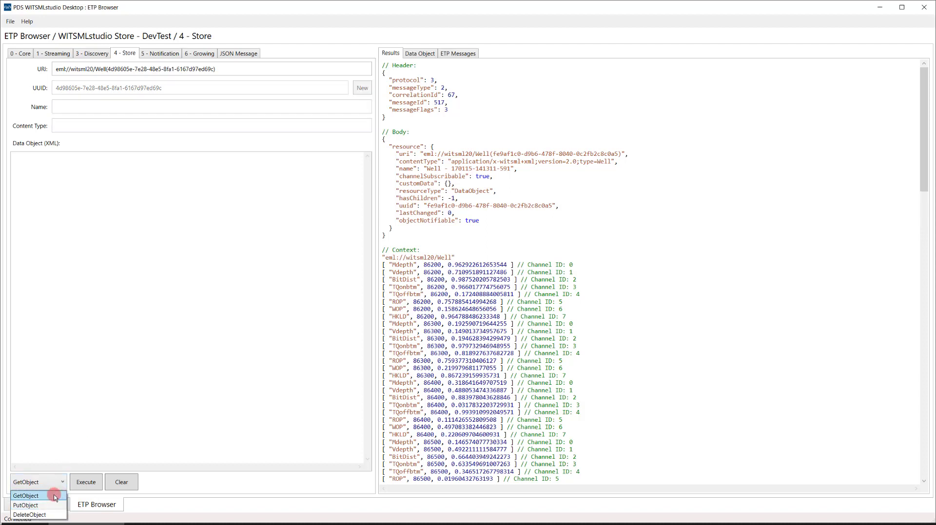
pyautogui.click(85, 482)
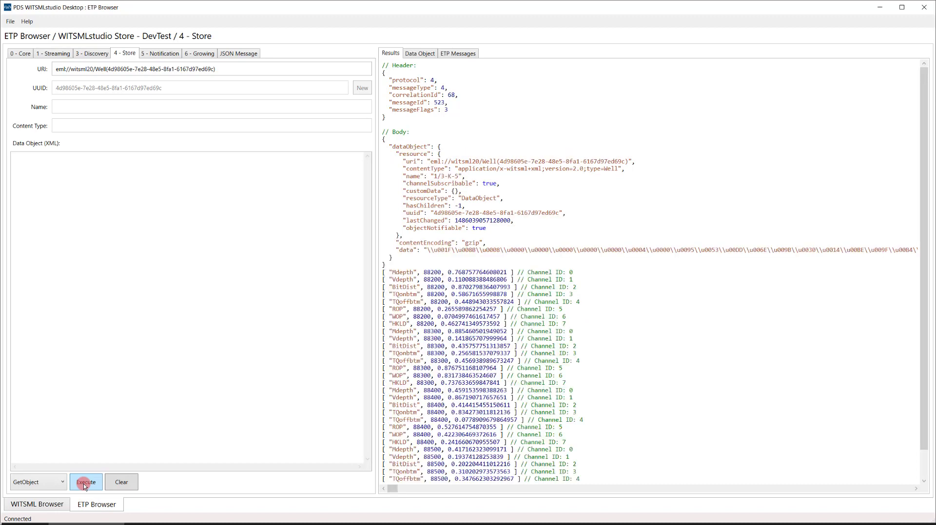
pyautogui.click(432, 53)
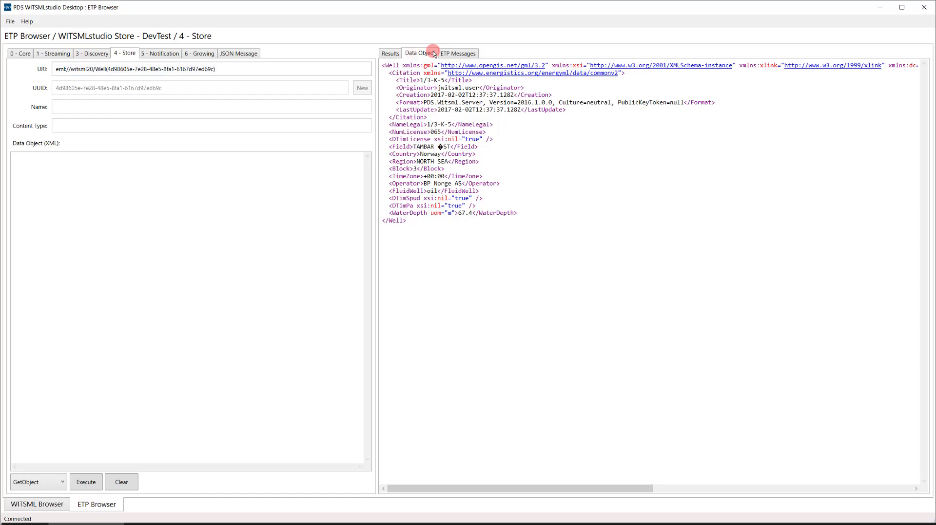
pyautogui.press('Tab')
pyautogui.click(413, 53)
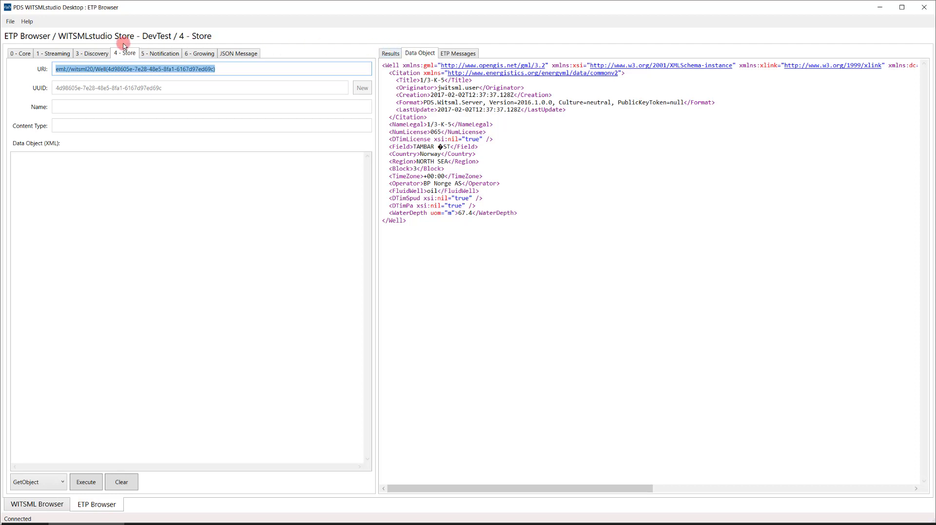
pyautogui.click(98, 53)
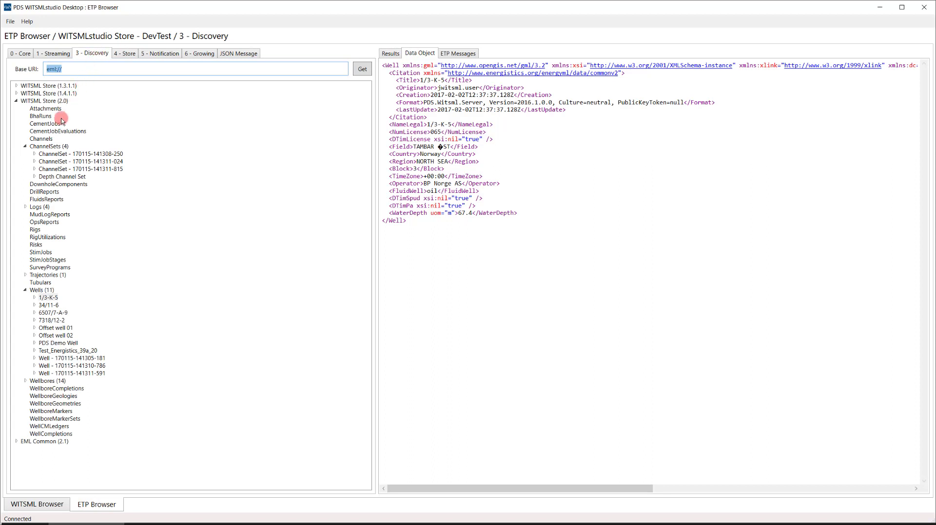
# - Get the Offset01 Wellbore Trajectory object and select its uri in the JSON results
pyautogui.click(26, 275)
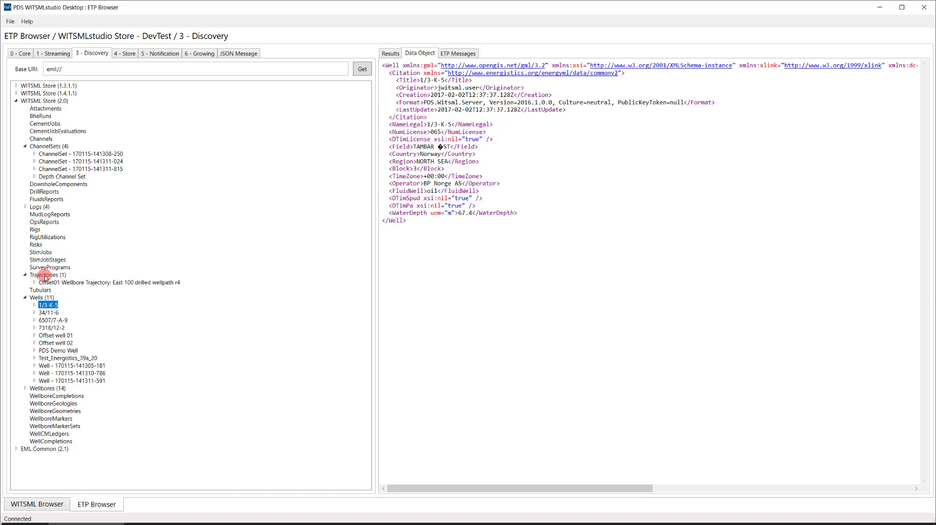
pyautogui.click(58, 284)
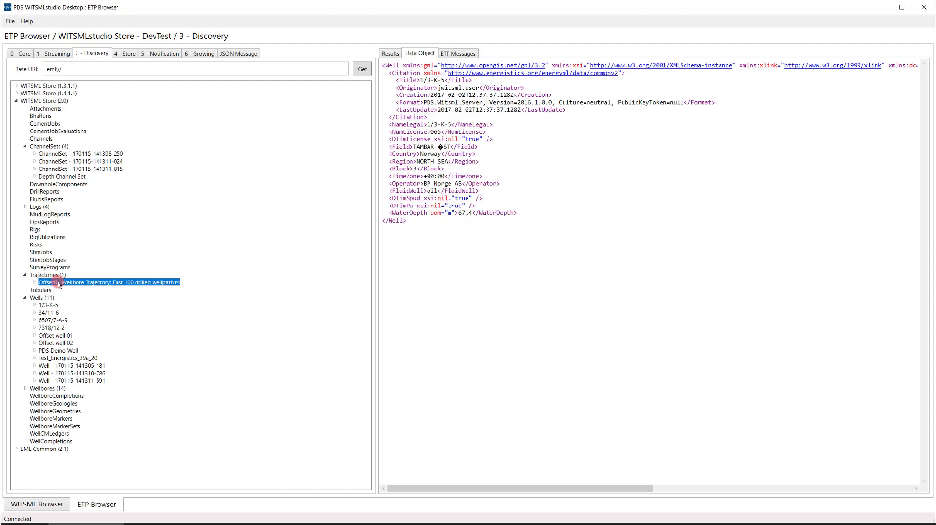
pyautogui.rightClick(58, 284)
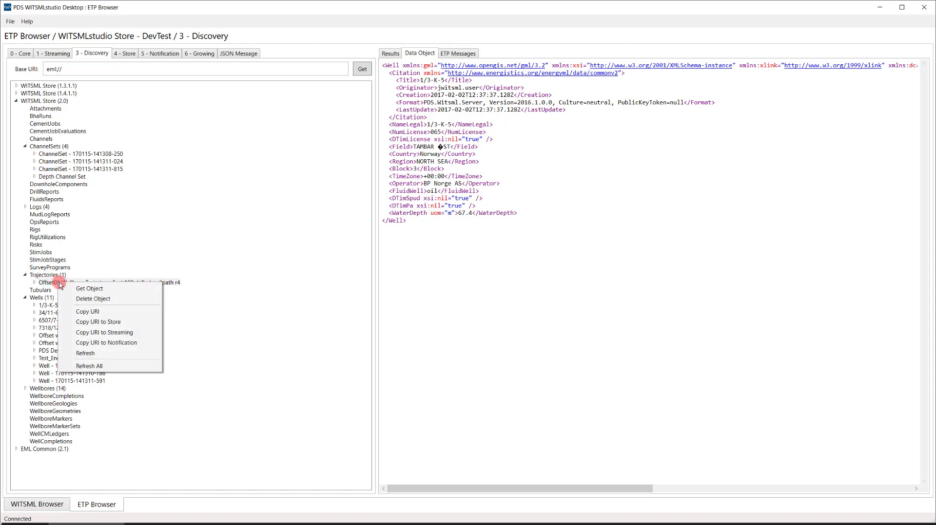
pyautogui.click(66, 288)
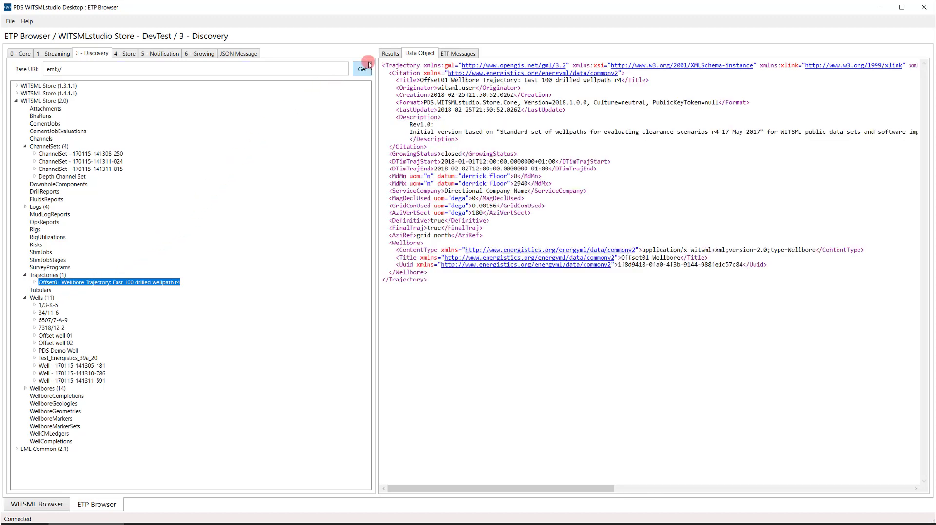
pyautogui.click(385, 52)
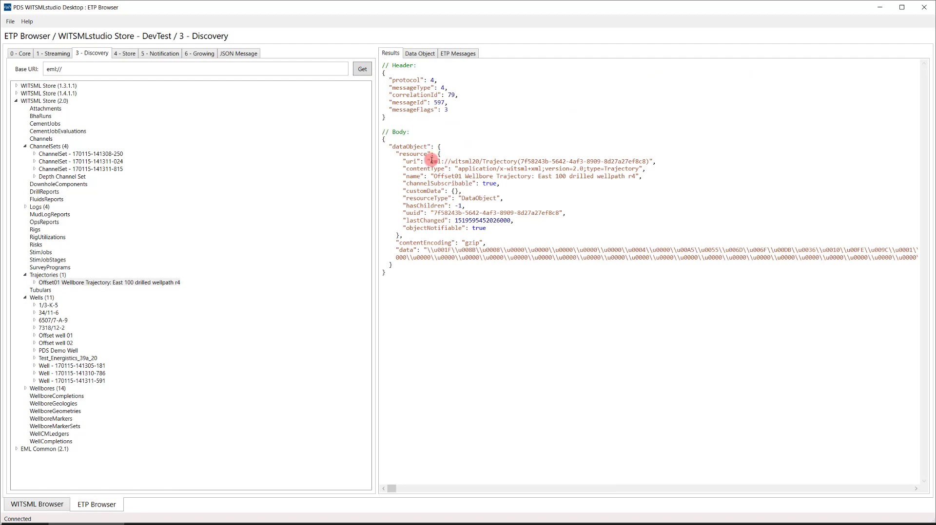
pyautogui.moveTo(432, 160); pyautogui.dragTo(651, 163)
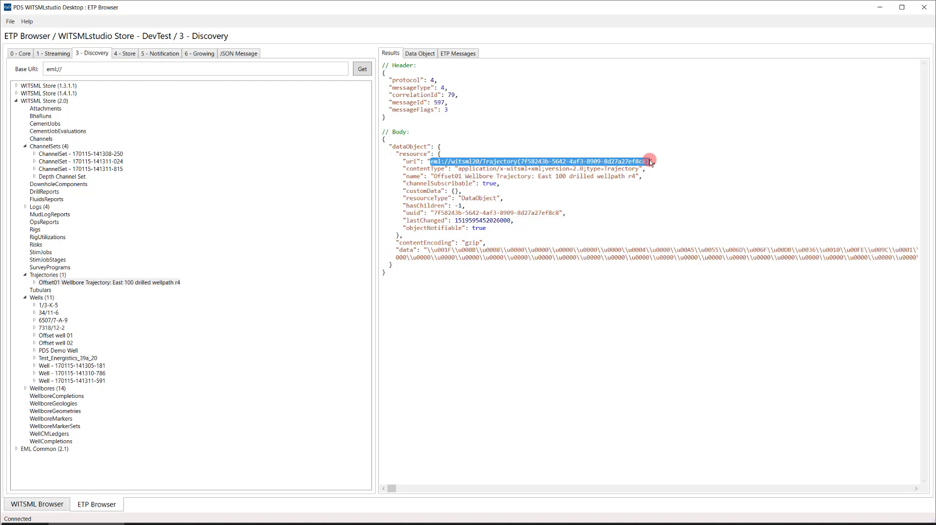
# - Paste the trajectory URI and its Trajectory content type into the Growing request
pyautogui.hotkey('ctrl', 'c')
pyautogui.click(197, 54)
pyautogui.hotkey('ctrl', 'v')
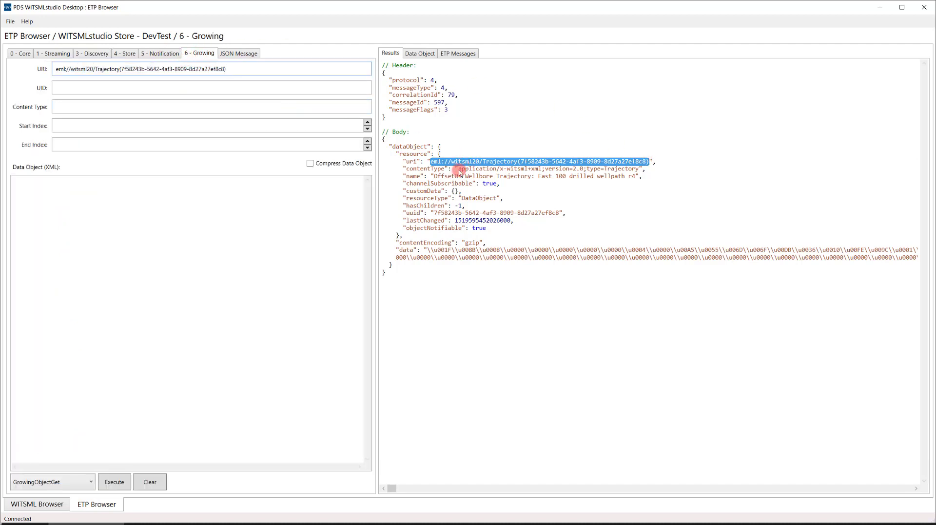
pyautogui.moveTo(459, 170); pyautogui.dragTo(639, 169)
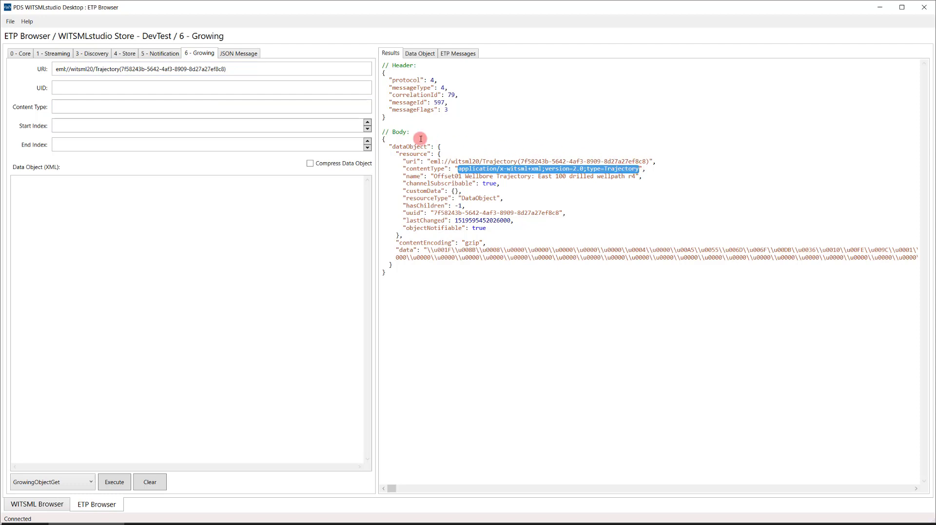
pyautogui.click(235, 104)
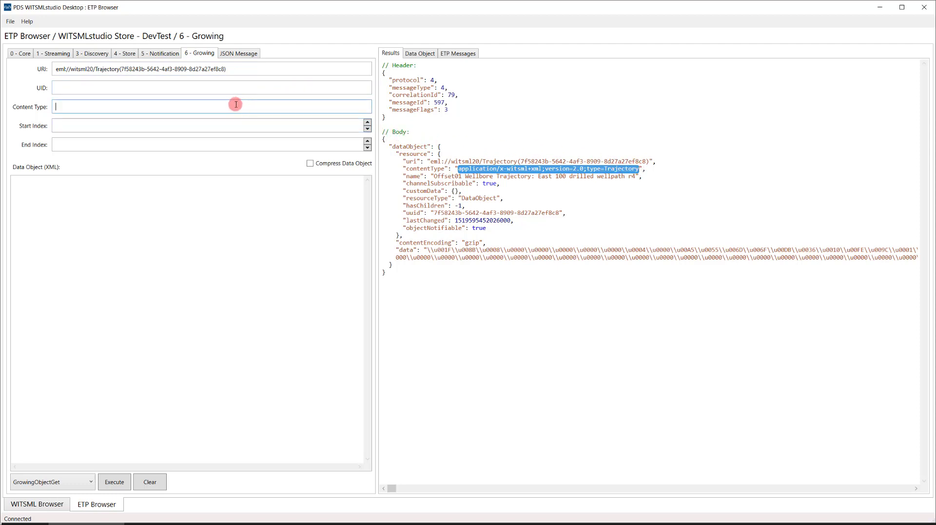
pyautogui.hotkey('ctrl', 'v')
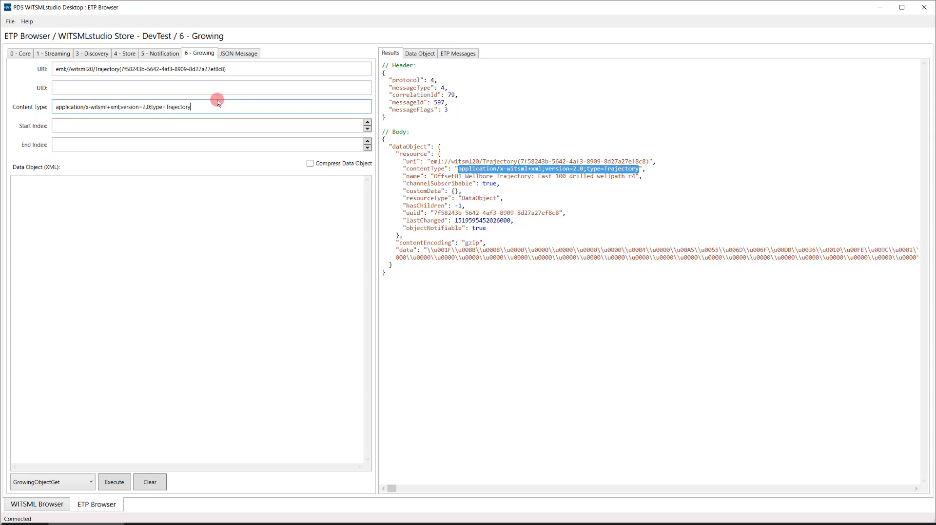
# - Set the request's start index to 0 and end index to 10000
pyautogui.click(316, 128)
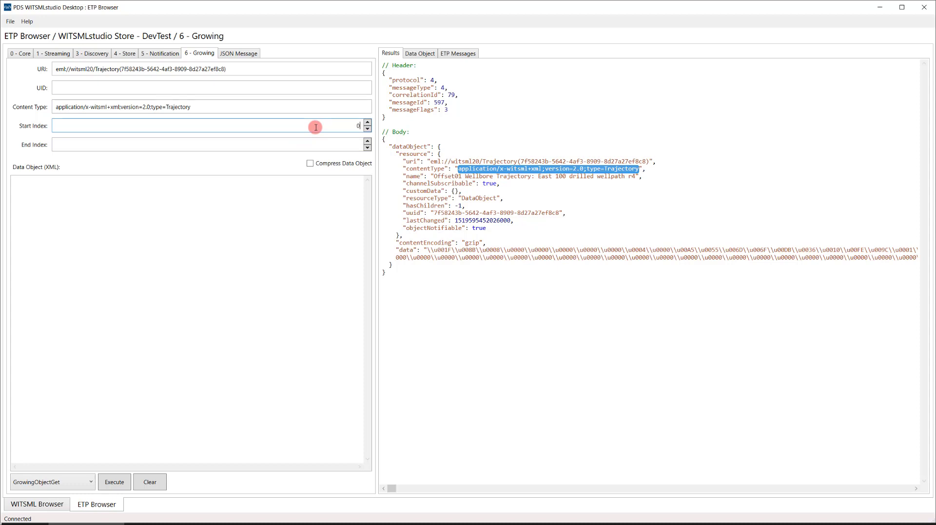
pyautogui.write('0')
pyautogui.press('Tab')
pyautogui.write('10000')
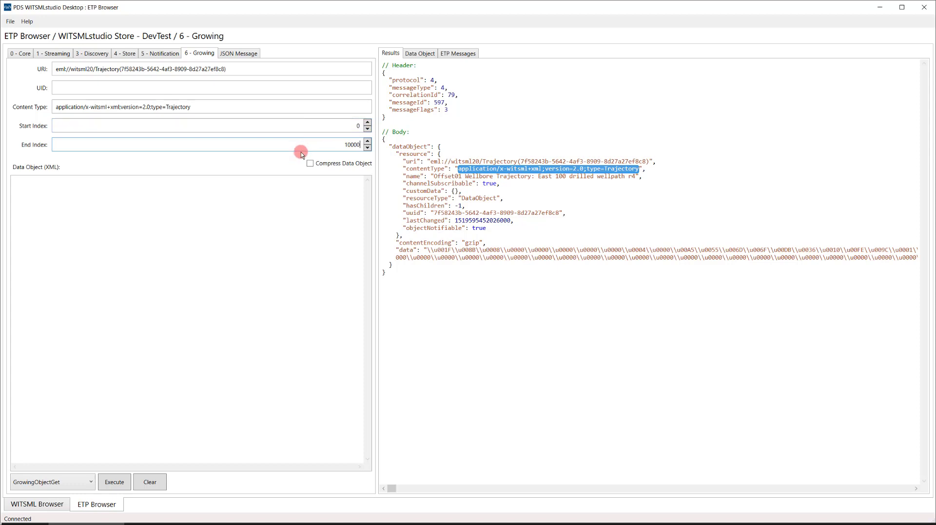
pyautogui.click(81, 480)
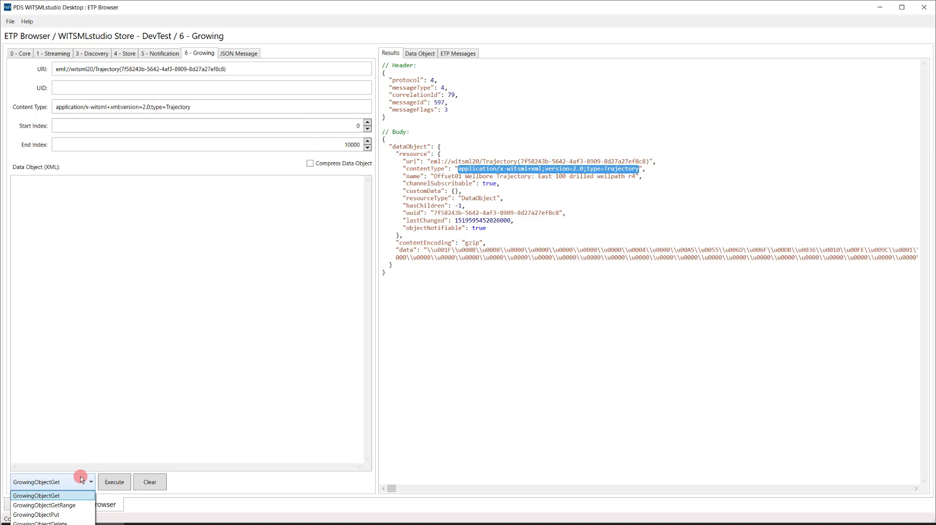
# - Run GrowingObjectGetRange and scroll through the returned trajectory station XML
pyautogui.click(74, 506)
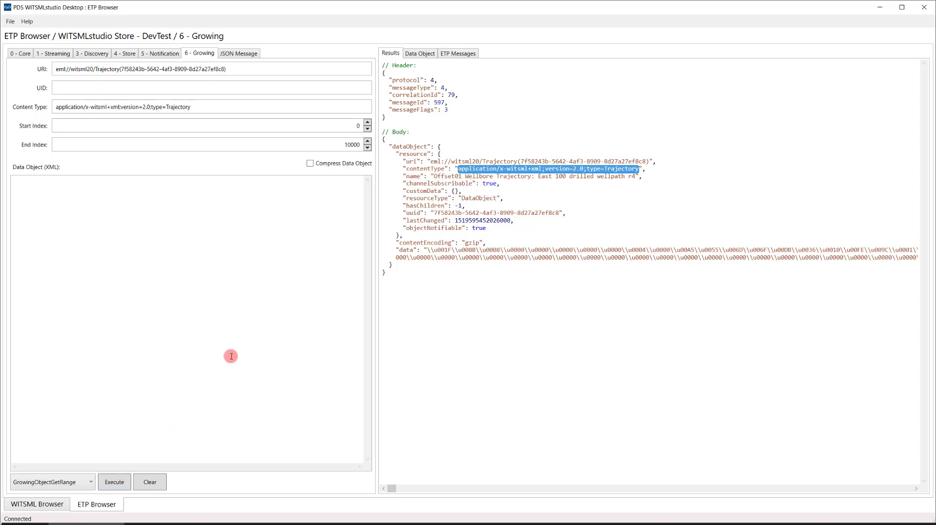
pyautogui.click(422, 54)
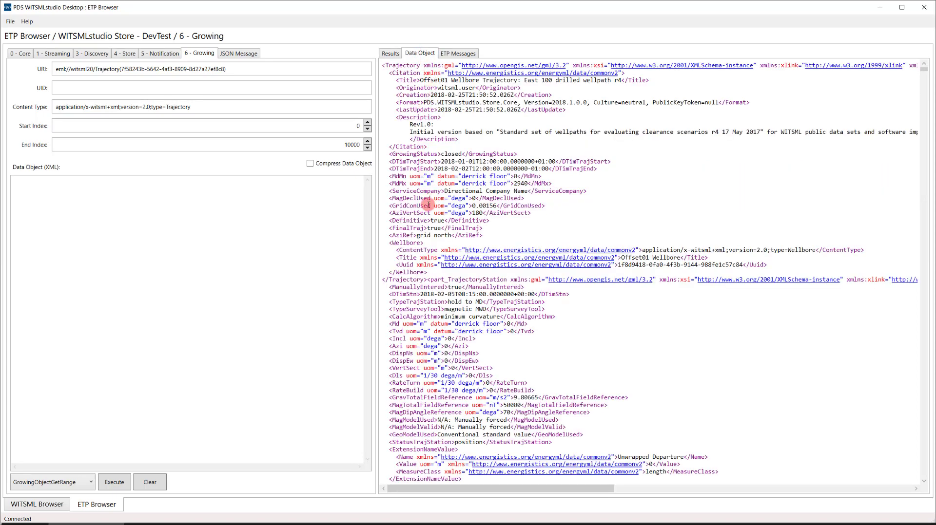
pyautogui.scroll(-20, 429, 205)
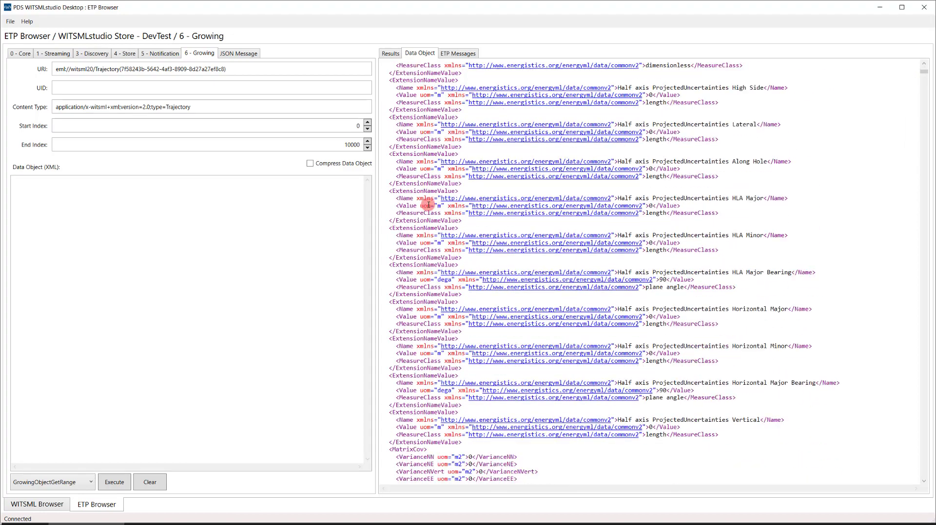
pyautogui.scroll(-11, 428, 205)
pyautogui.scroll(-14, 429, 204)
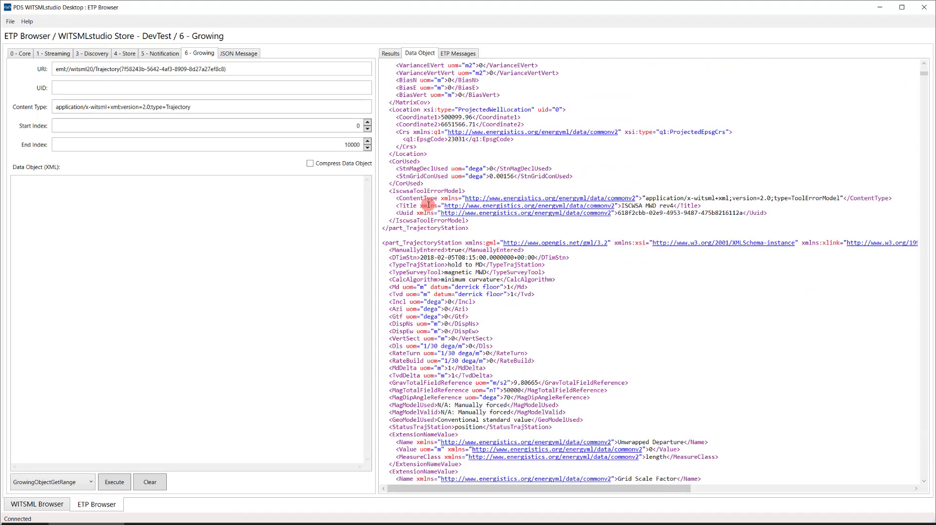
pyautogui.scroll(-2, 429, 204)
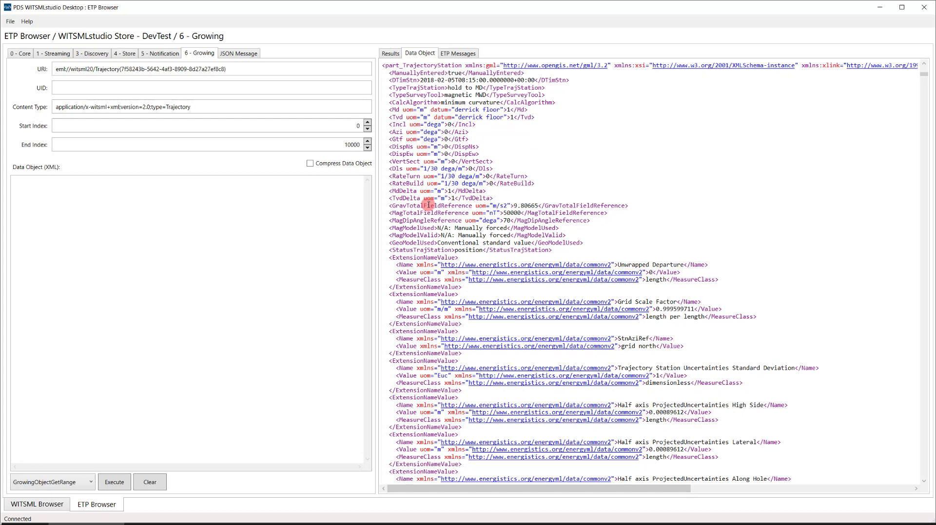
pyautogui.click(114, 482)
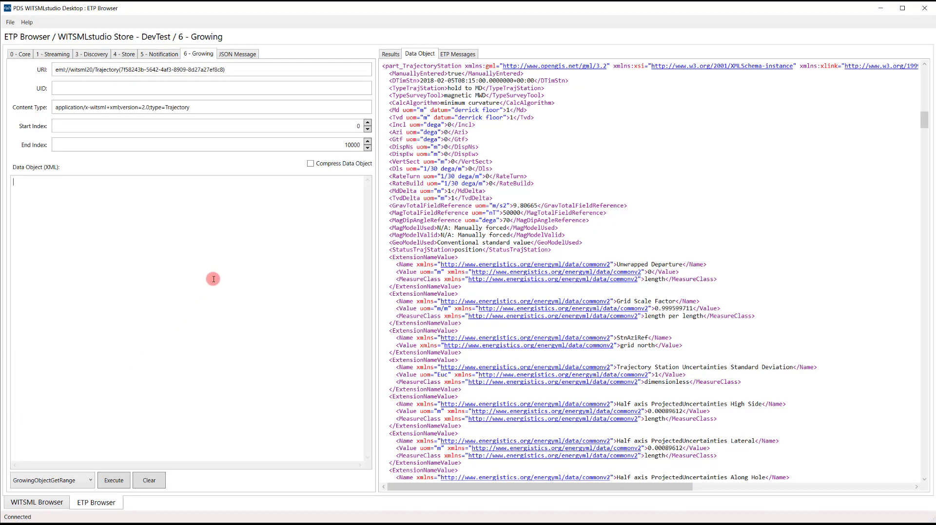
# - Load the 1 - Start message template into the JSON Message composer
pyautogui.click(241, 55)
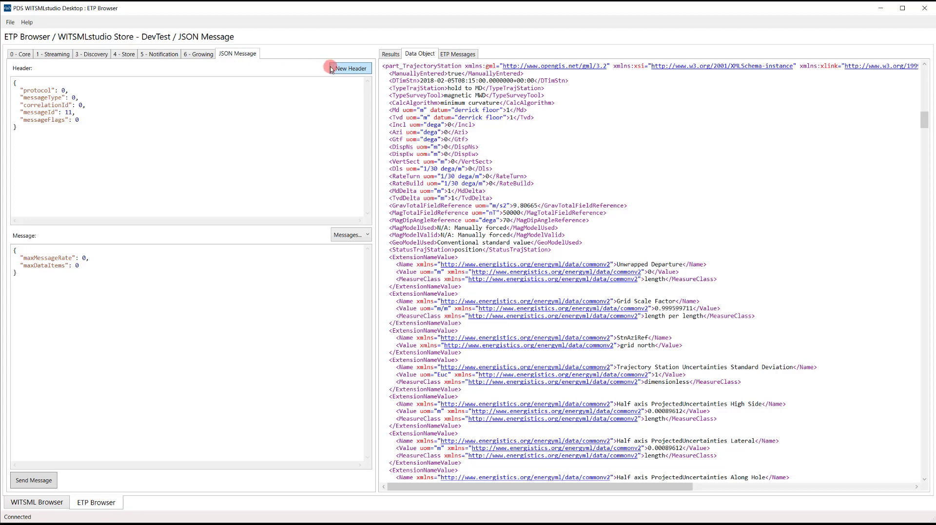
pyautogui.click(350, 236)
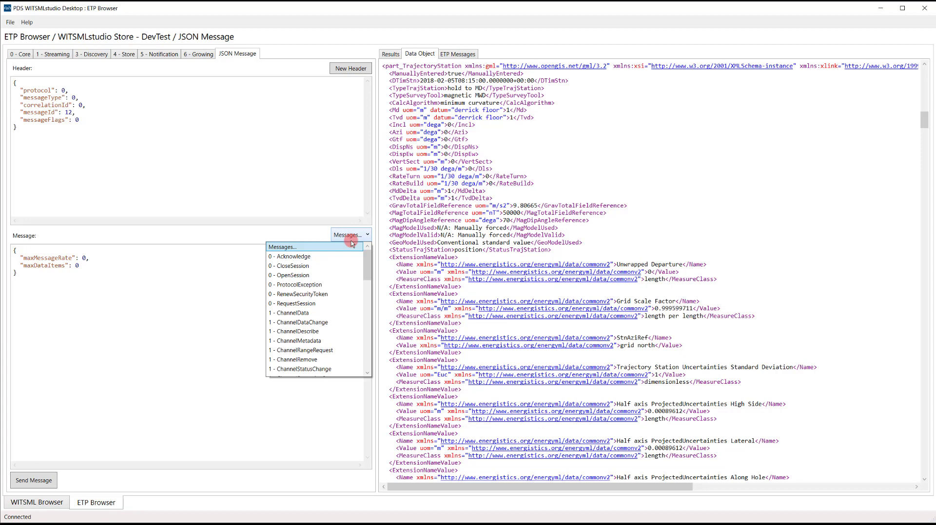
pyautogui.scroll(-3, 341, 273)
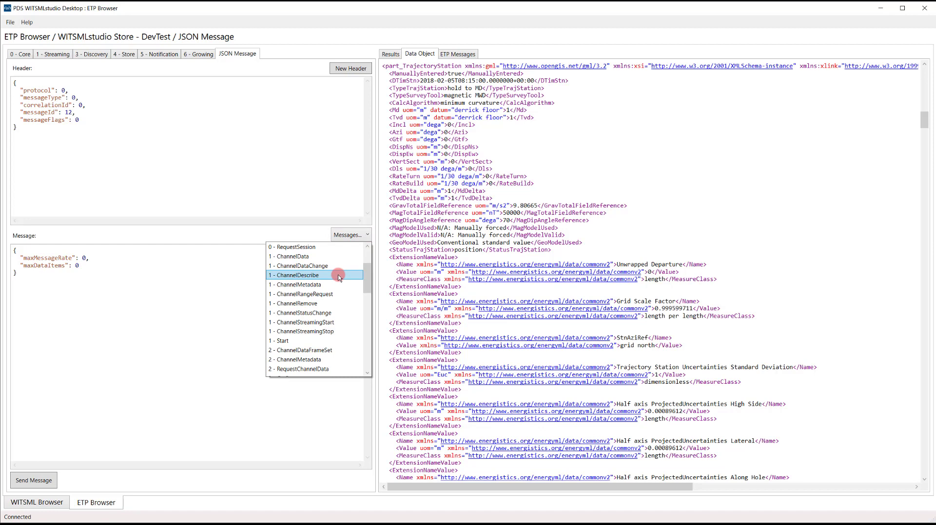
pyautogui.click(308, 314)
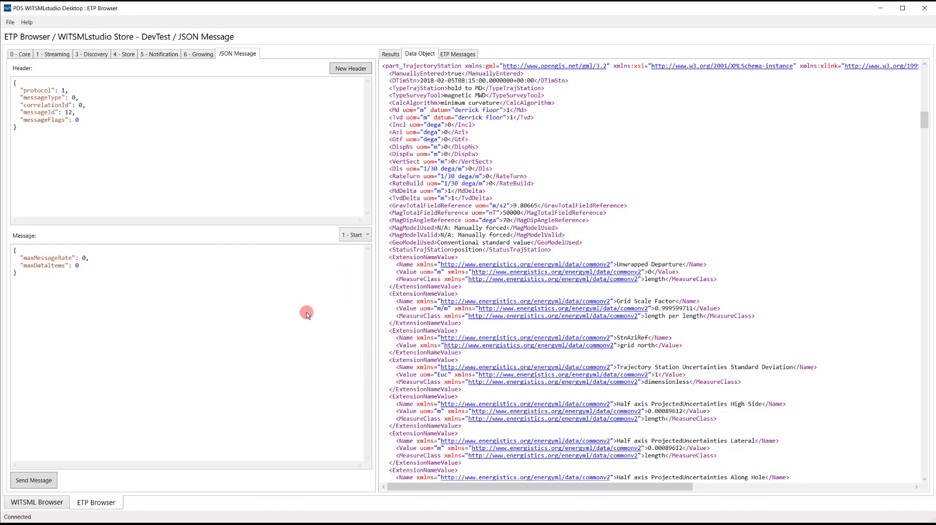